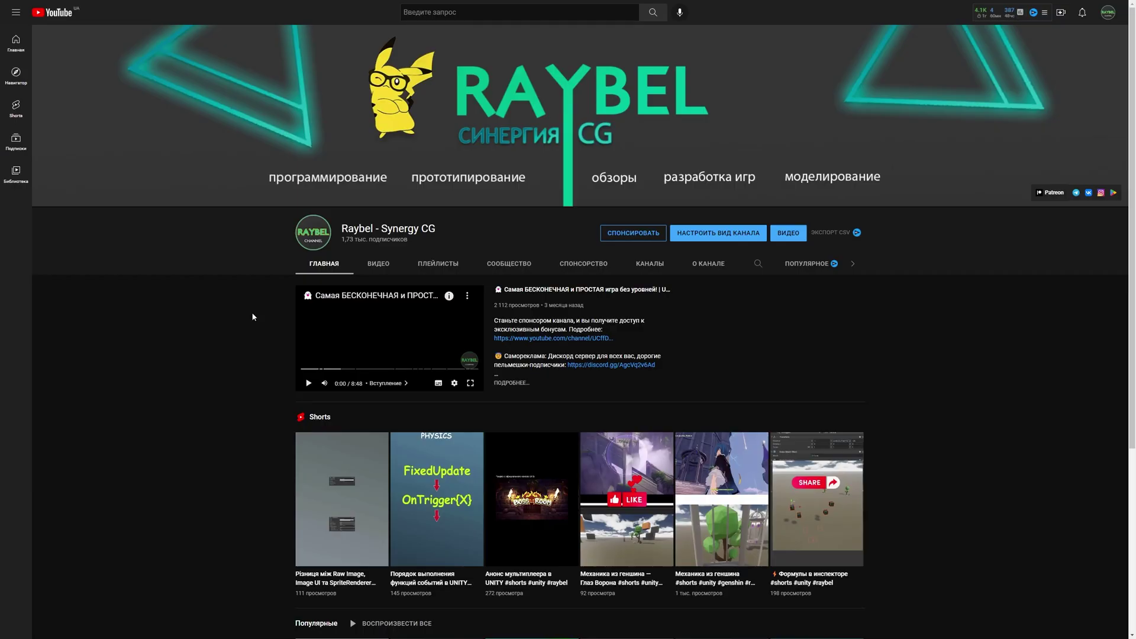
# - Play the channel's YouTube Short about Unity event function execution order
pyautogui.scroll(-2, 218, 374)
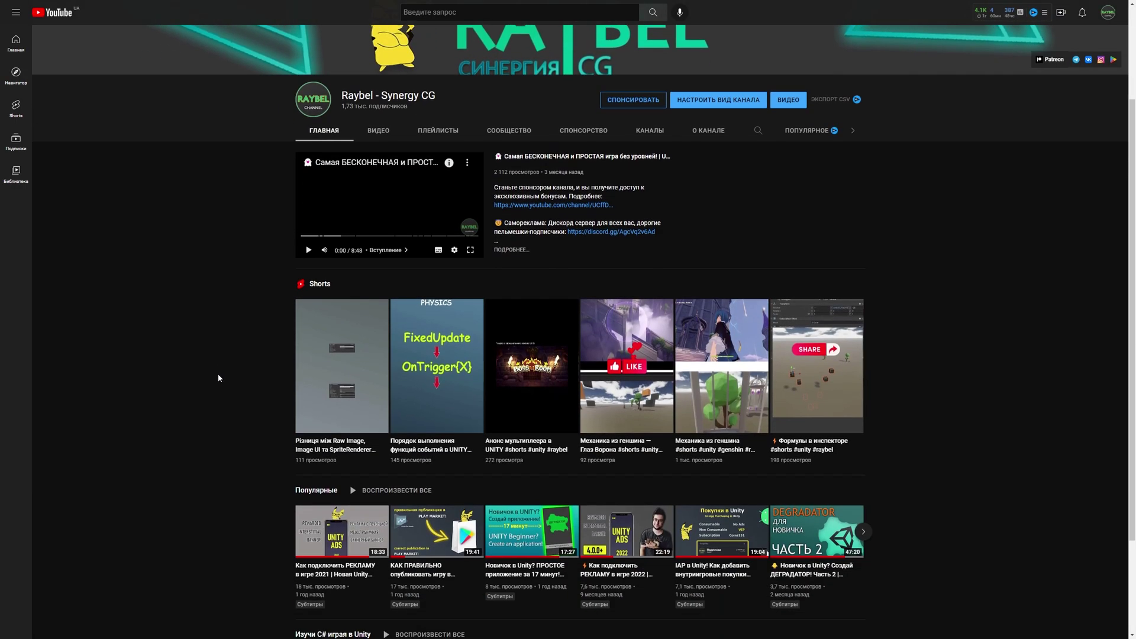
pyautogui.click(426, 384)
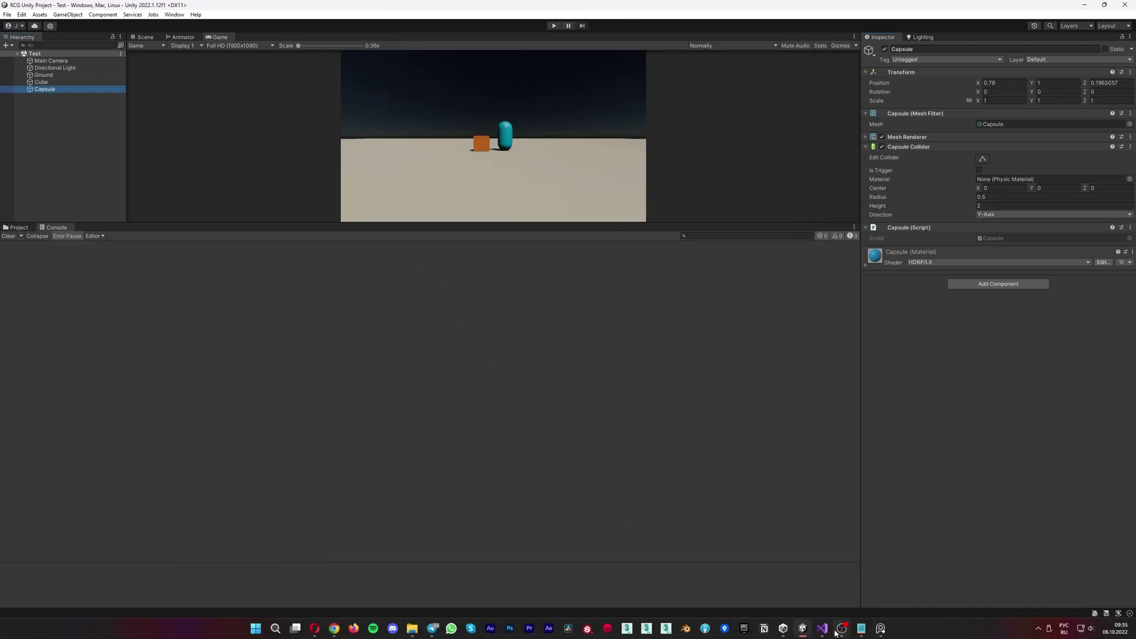
# - Copy Cube's Awake method into Capsule.cs as a plain Debug.Log("Awake"), save, and select Cube in Unity
pyautogui.click(823, 629)
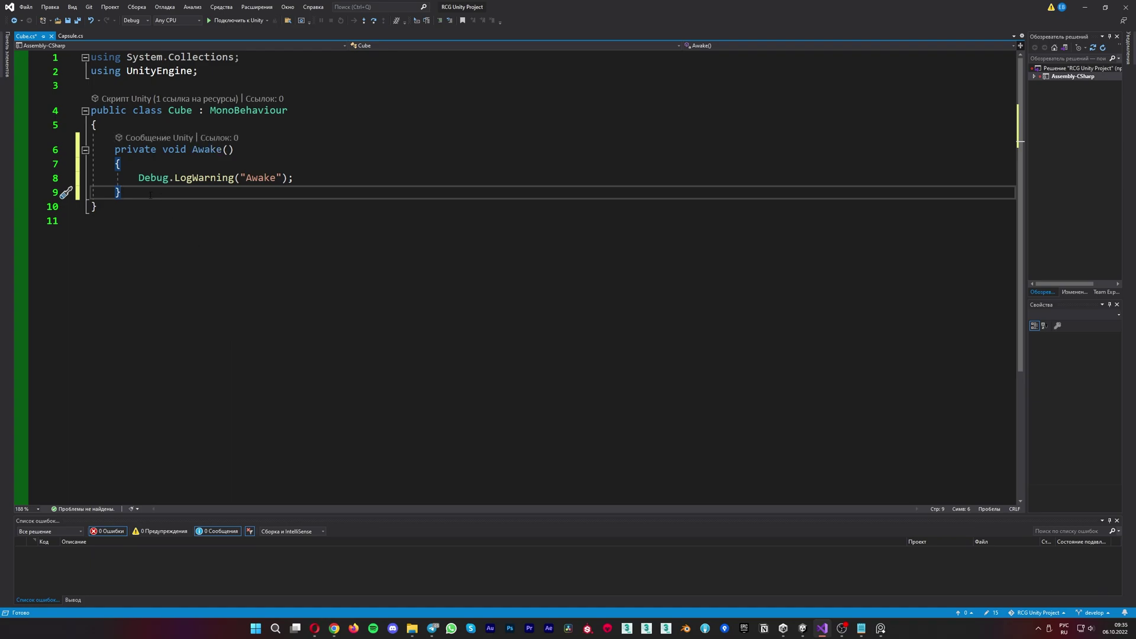
pyautogui.moveTo(151, 195); pyautogui.dragTo(91, 148)
pyautogui.hotkey('ctrl', 'c')
pyautogui.click(71, 36)
pyautogui.hotkey('ctrl', 'v')
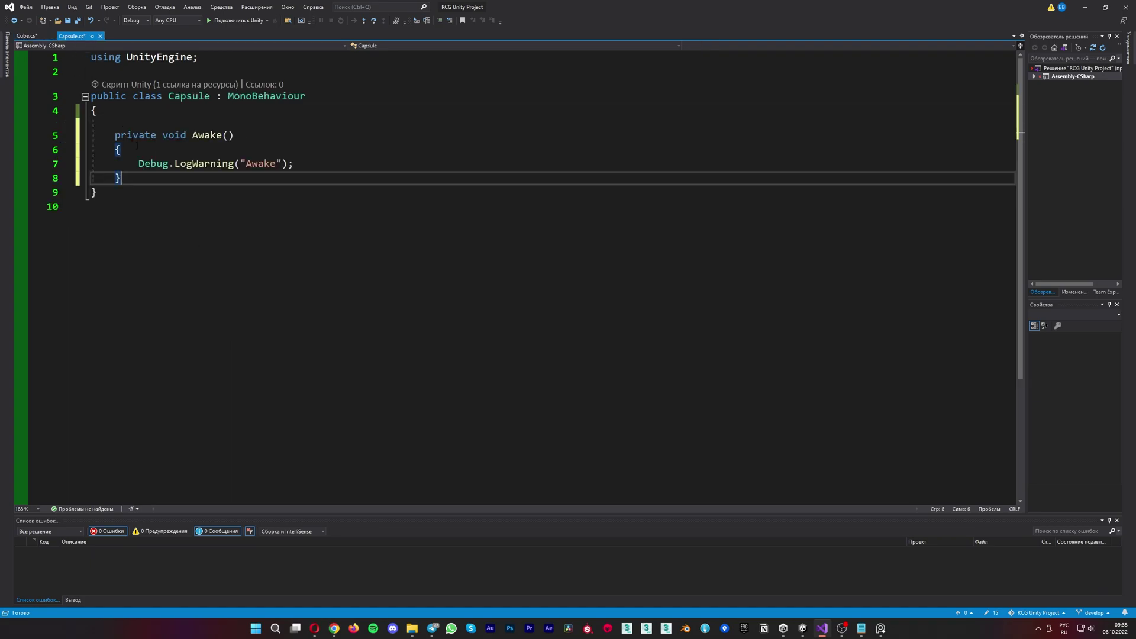
pyautogui.moveTo(235, 163); pyautogui.dragTo(193, 163)
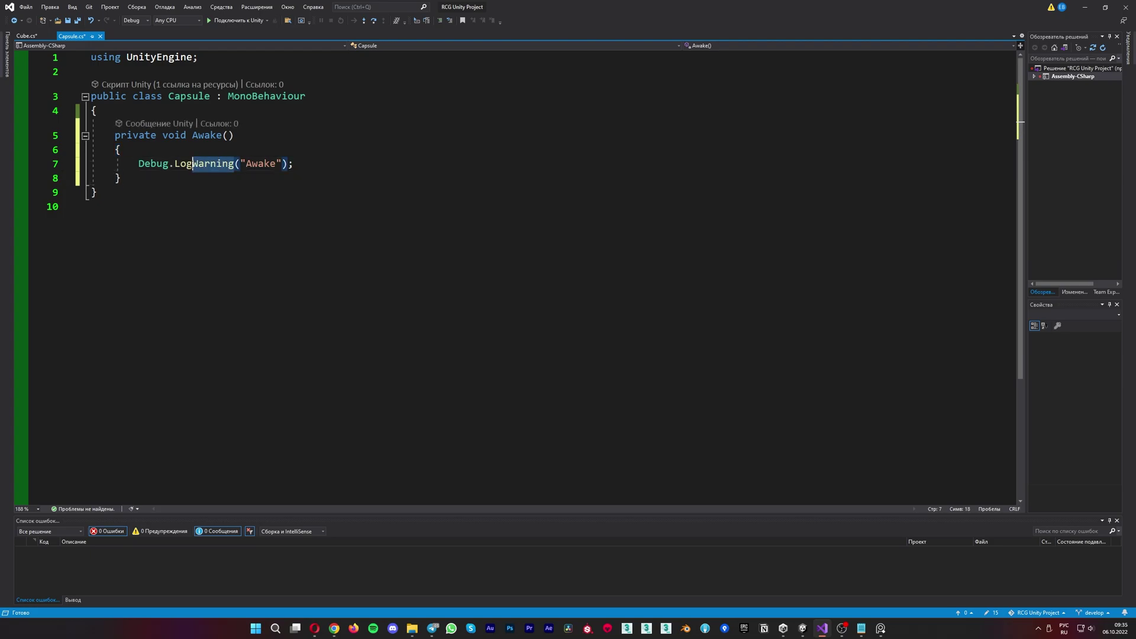
pyautogui.press('BackSpace')
pyautogui.hotkey('ctrl', 's')
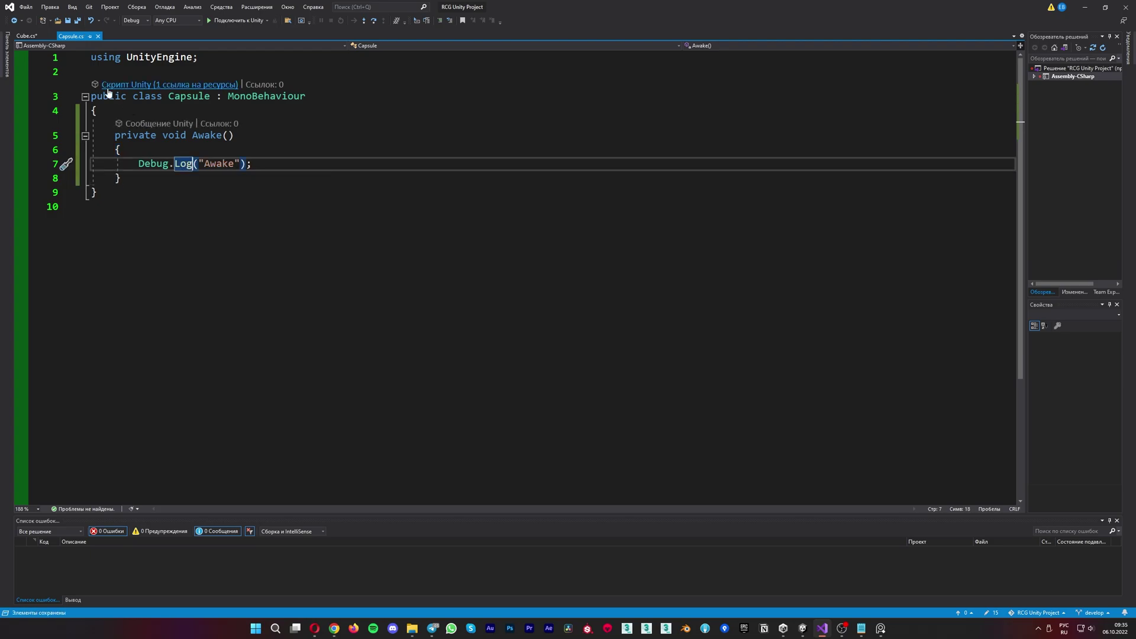
pyautogui.hotkey('alt', 'Tab')
pyautogui.click(42, 81)
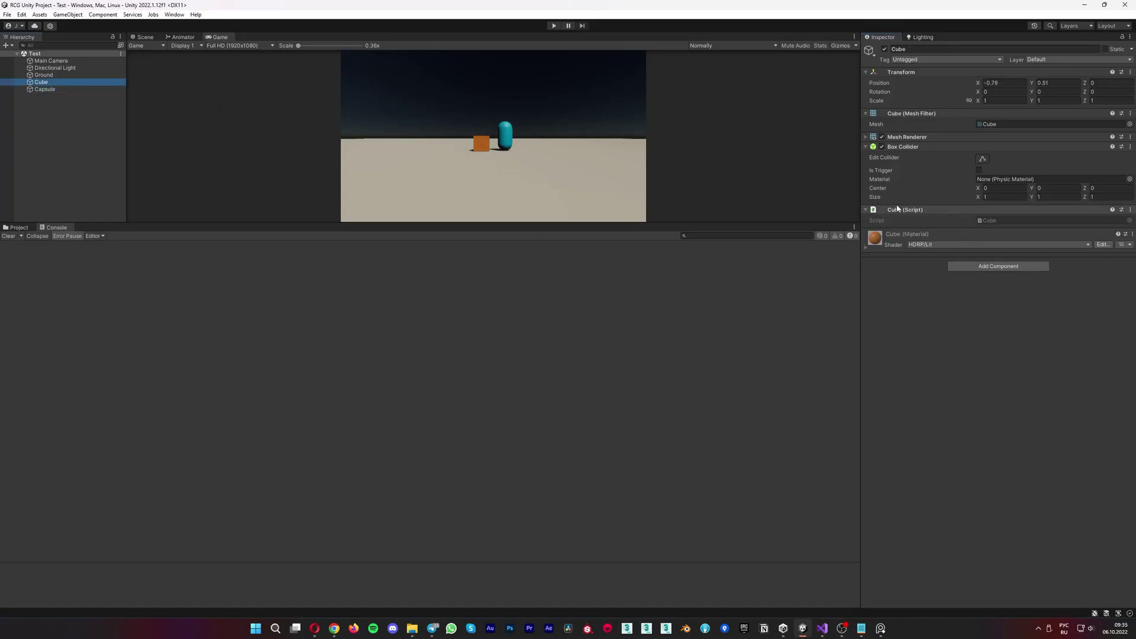
# - With Capsule selected, run and stop the scene to log both Awake messages
pyautogui.click(53, 89)
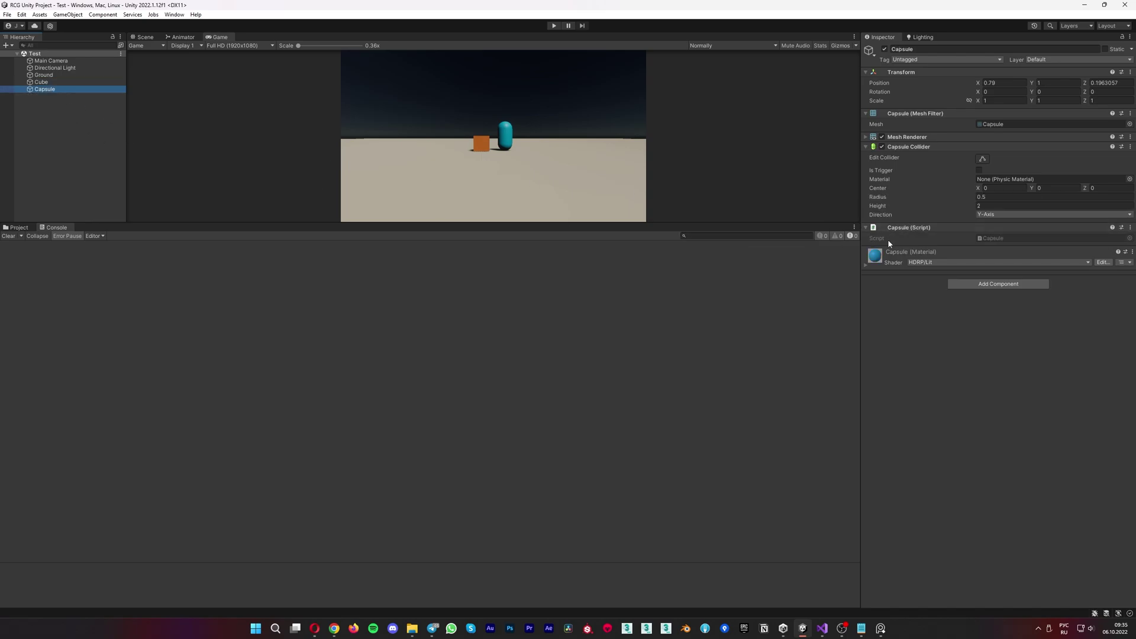
pyautogui.click(554, 26)
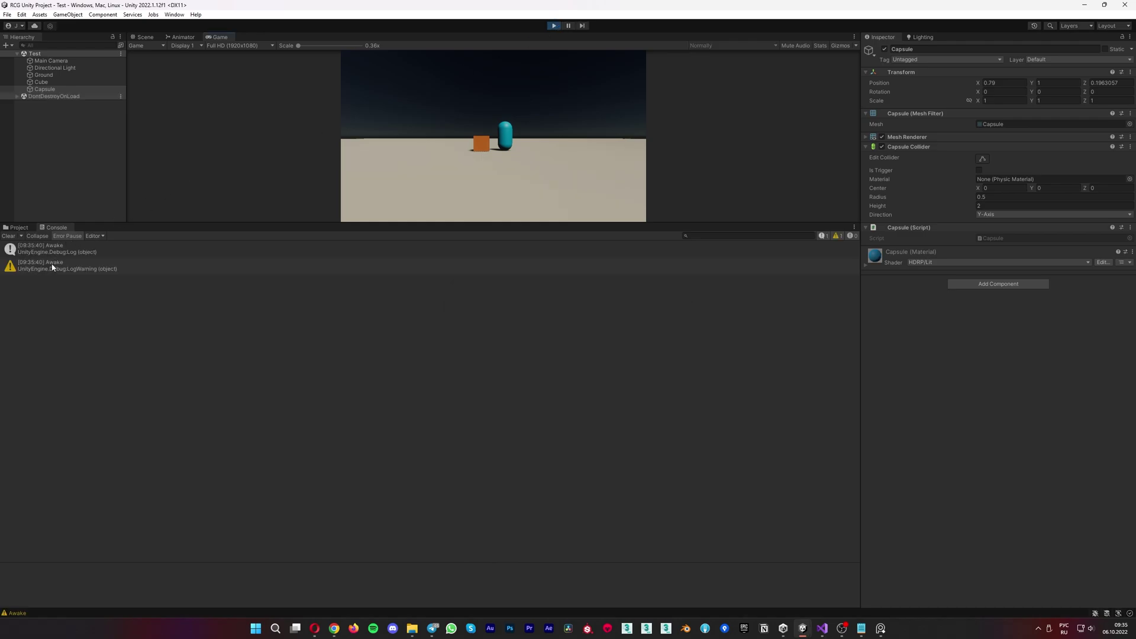
pyautogui.click(554, 26)
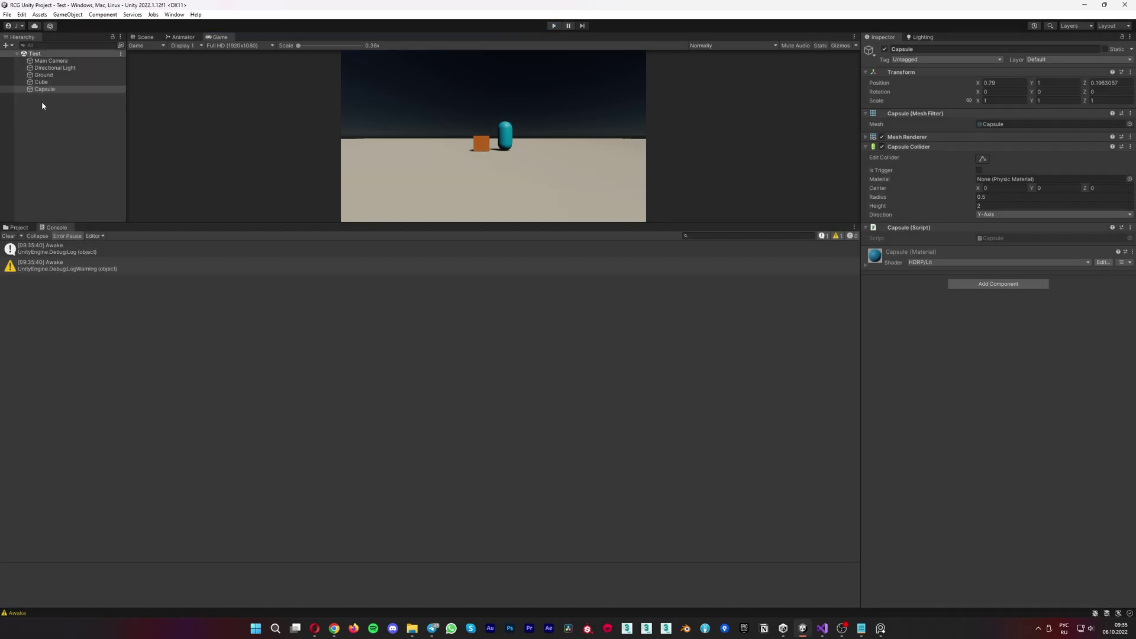
# - Deactivate the Capsule and replay so only Cube's Awake warning is logged
pyautogui.click(884, 49)
pyautogui.click(554, 26)
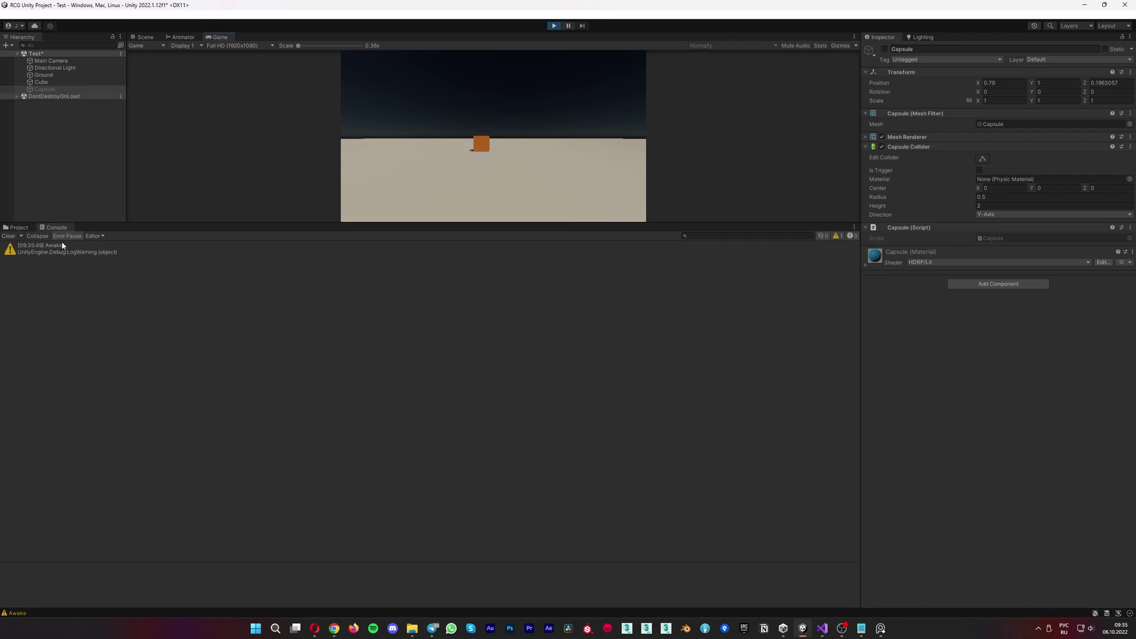
pyautogui.click(554, 26)
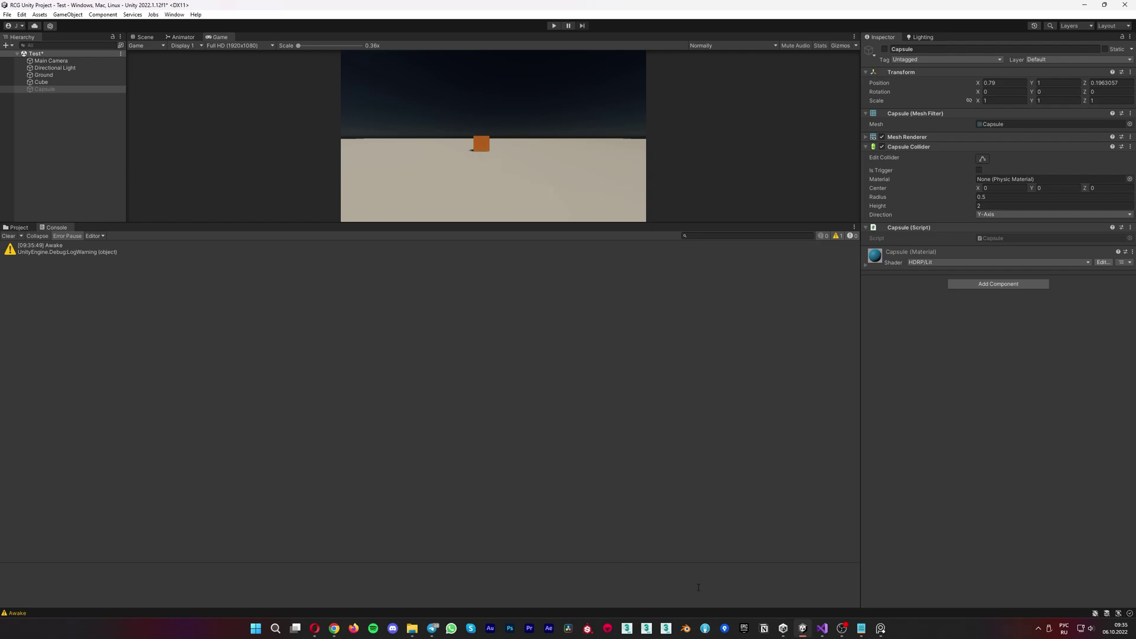
pyautogui.hotkey('alt', 'Tab')
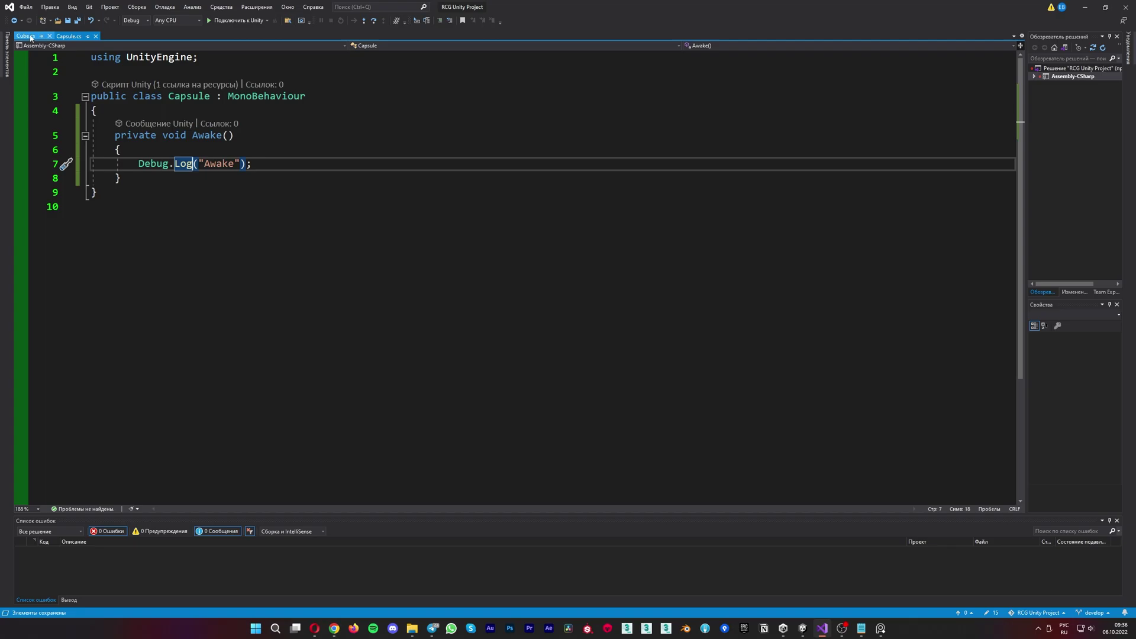
# - Add an OnEnable method logging an "Enable" warning to Cube.cs and copy it
pyautogui.click(25, 36)
pyautogui.click(246, 177)
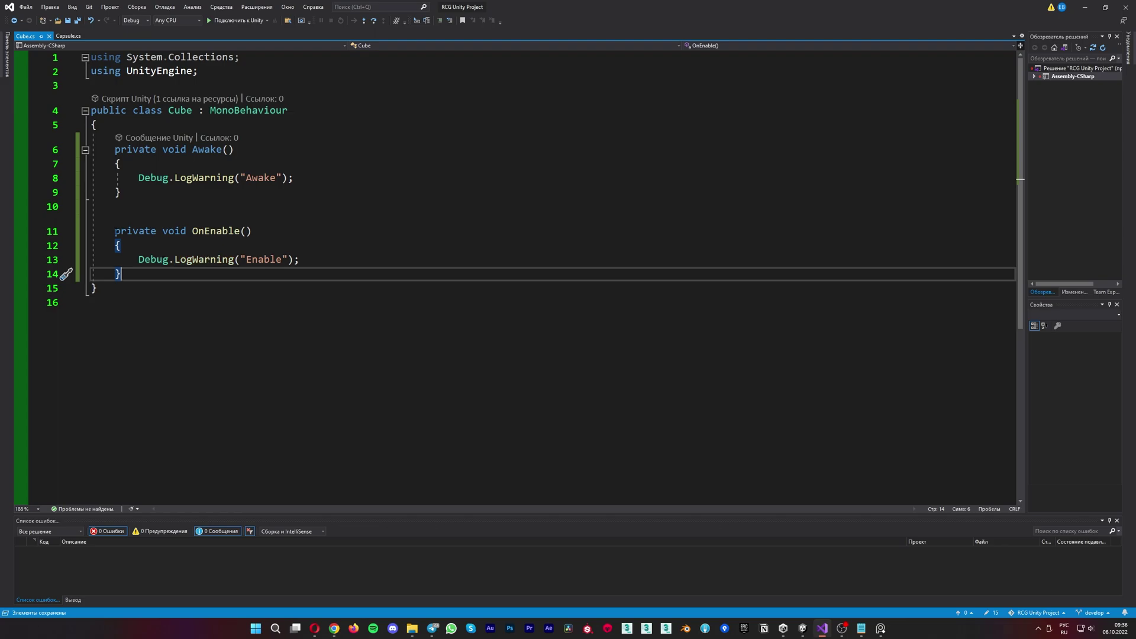
pyautogui.click(118, 215)
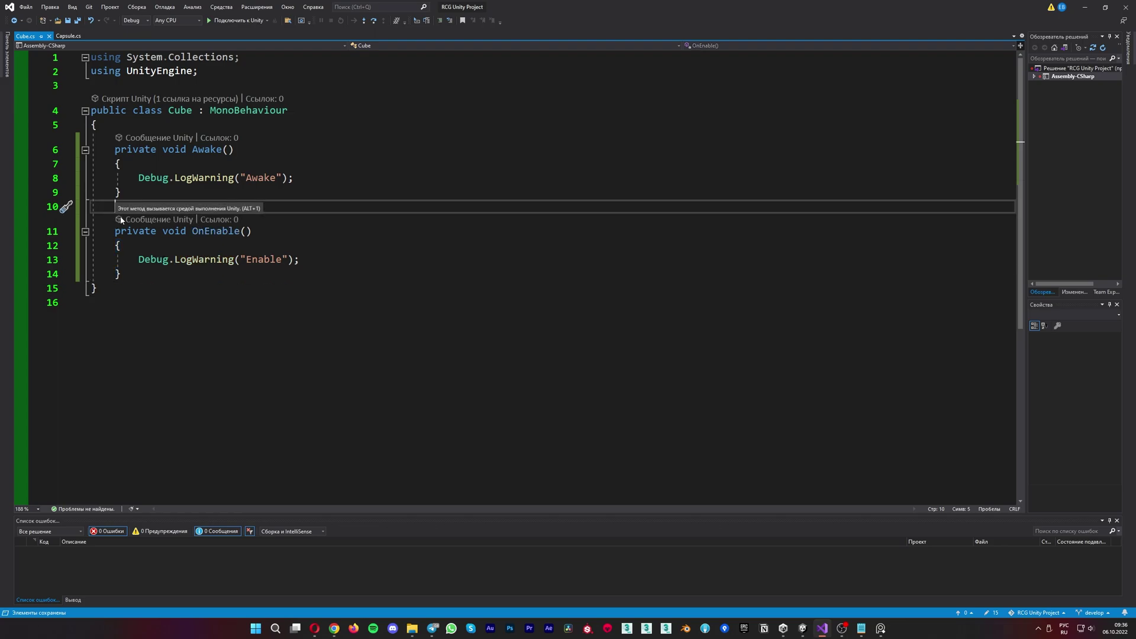
pyautogui.press('BackSpace')
pyautogui.hotkey('shift', 'Down')
pyautogui.hotkey('shift', 'Down')
pyautogui.hotkey('shift', 'Down')
# - Paste OnEnable into Capsule.cs after Awake, change it to a plain Debug.Log, and save
pyautogui.hotkey('ctrl', 'Tab')
pyautogui.click(121, 177)
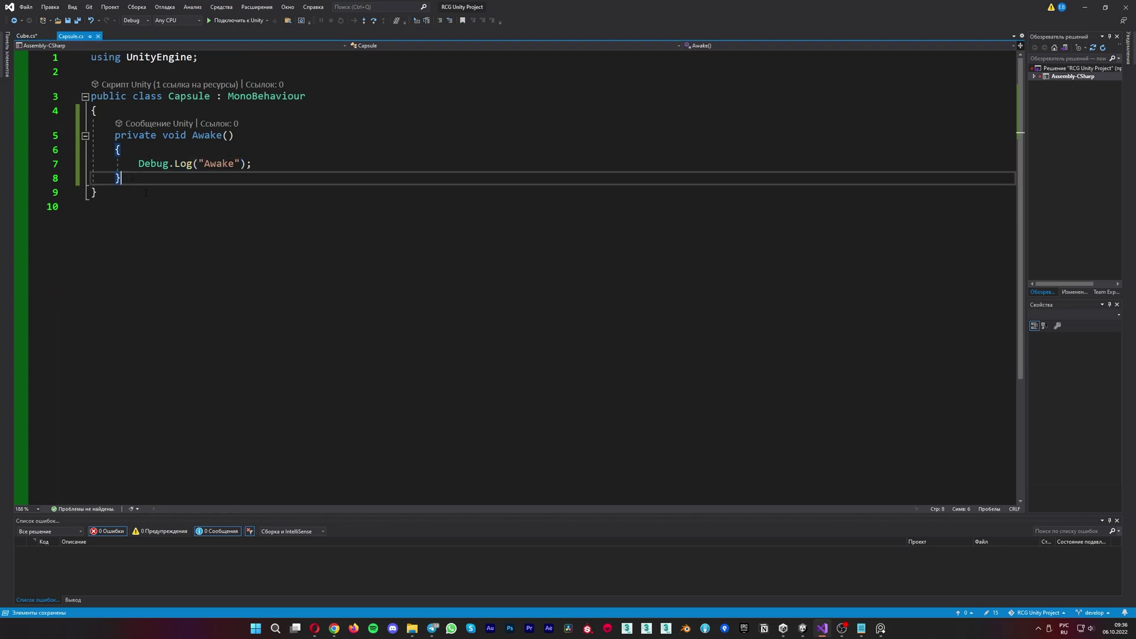
pyautogui.hotkey('ctrl', 'v')
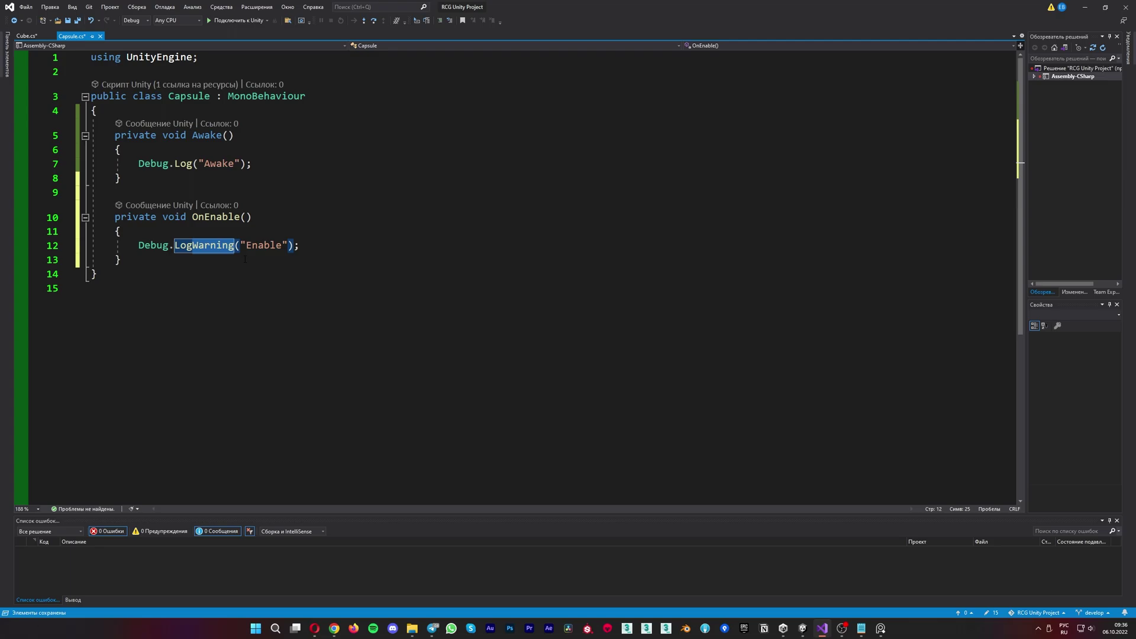
pyautogui.press('BackSpace')
pyautogui.hotkey('ctrl', 's')
# - Play the game, compare Capsule's and Cube's Awake and Enable Console entries, then stop
pyautogui.click(799, 634)
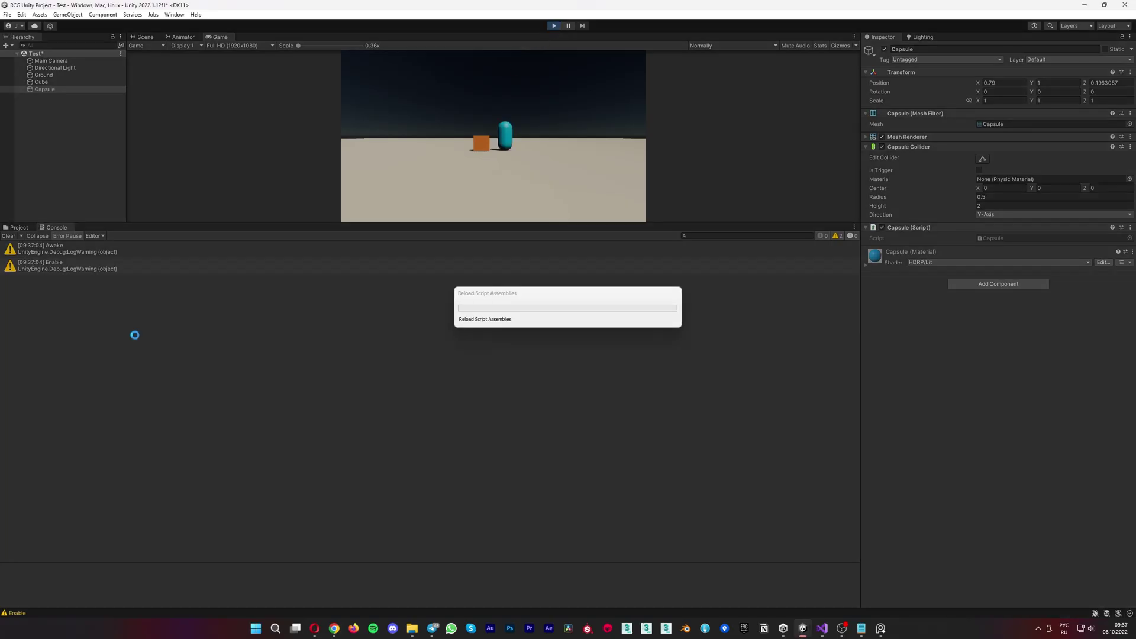
pyautogui.hotkey('ctrl', 'p')
pyautogui.click(61, 265)
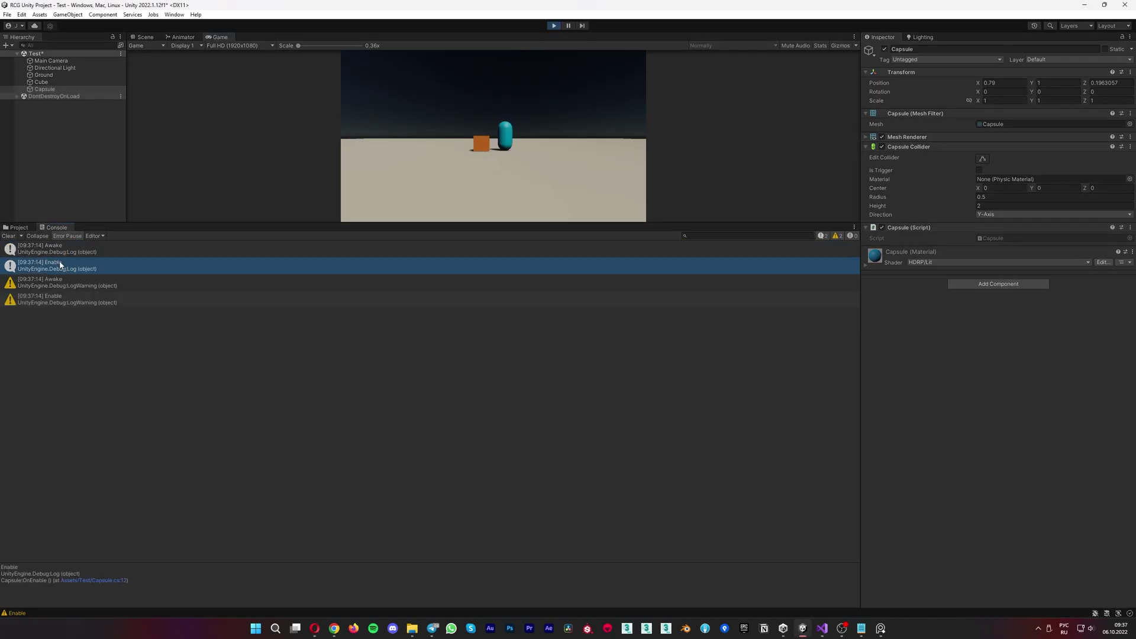
pyautogui.click(41, 82)
pyautogui.click(44, 89)
pyautogui.click(51, 299)
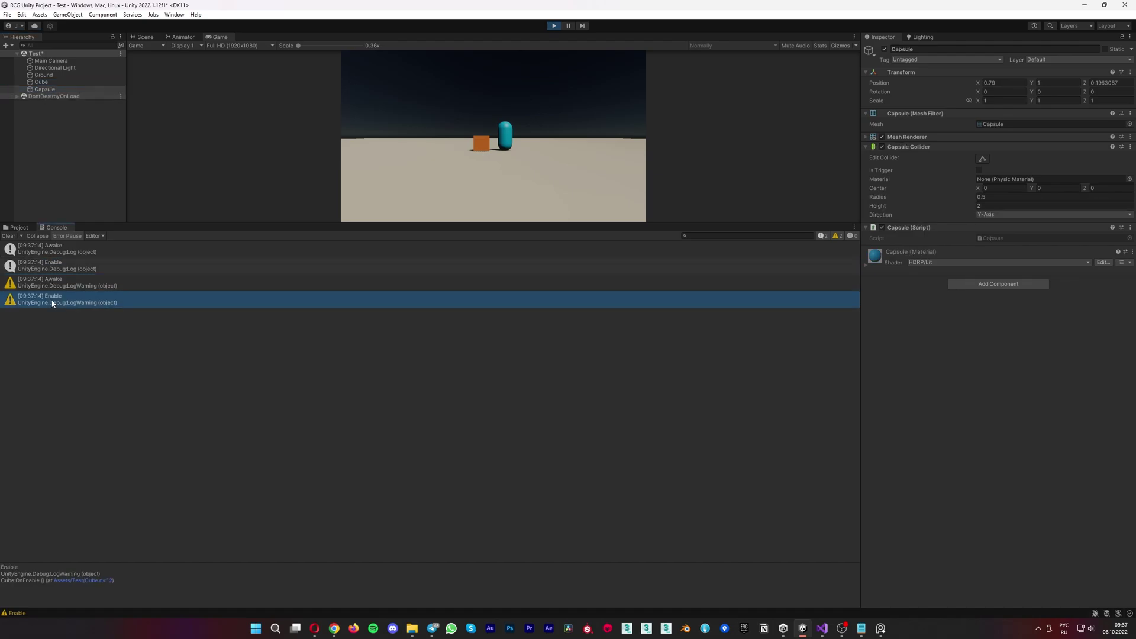
pyautogui.click(41, 82)
pyautogui.click(554, 25)
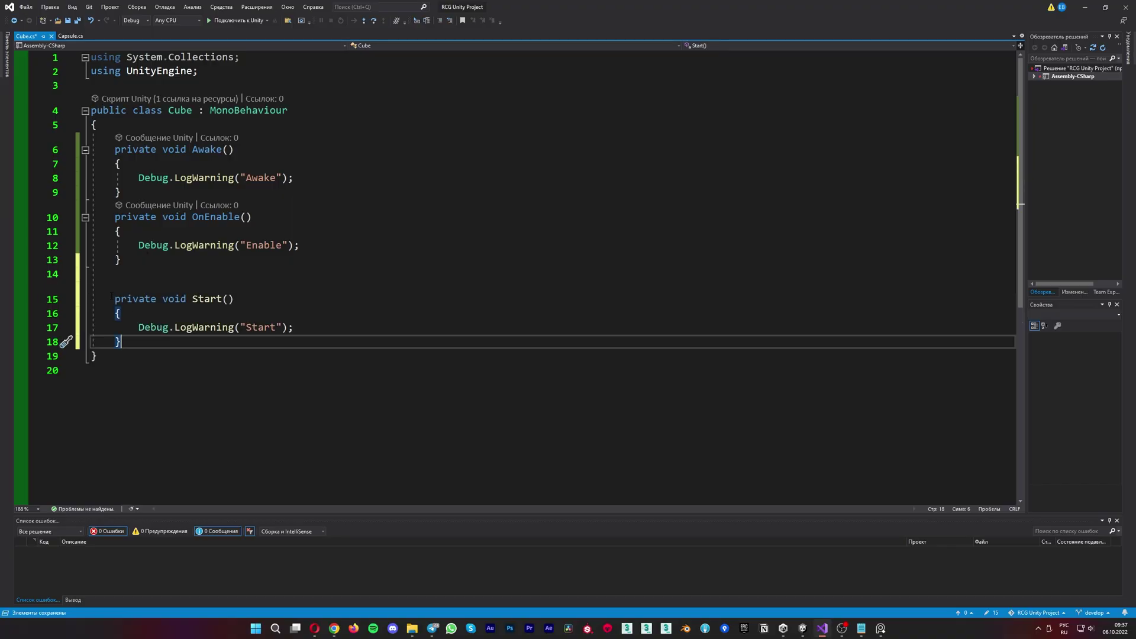
# - Paste the Start method into Capsule.cs after OnEnable, change it to Debug.Log, and save all
pyautogui.click(71, 36)
pyautogui.click(138, 260)
pyautogui.press('Return')
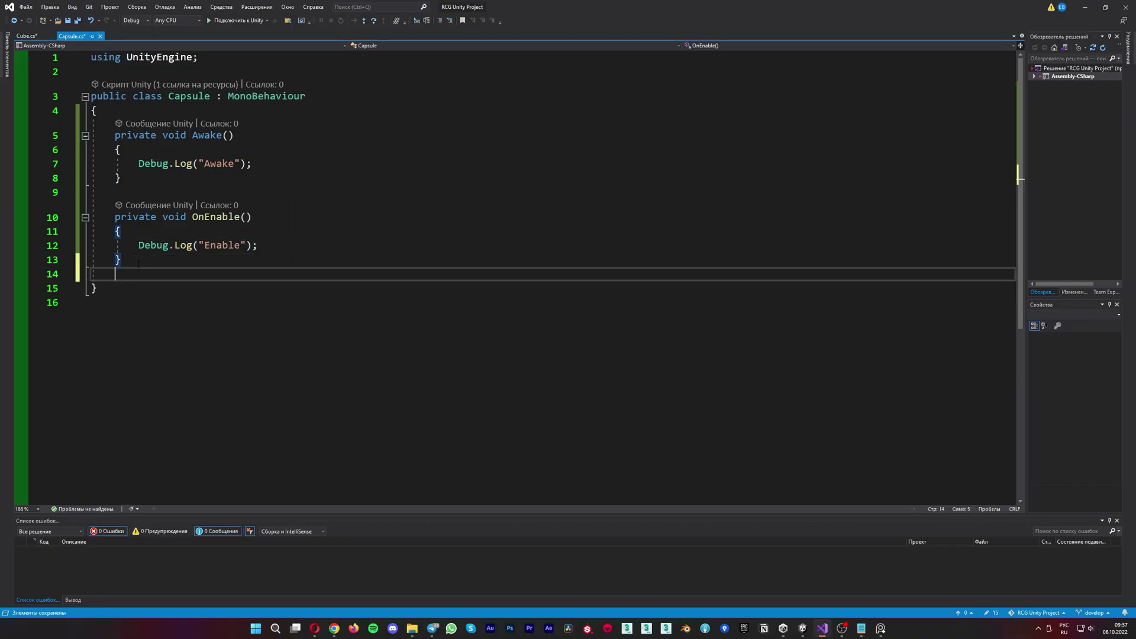
pyautogui.write('private void Start()     {         Debug.LogWarning("Start");     }')
pyautogui.moveTo(192, 328); pyautogui.dragTo(235, 328)
pyautogui.press('BackSpace')
pyautogui.click(78, 20)
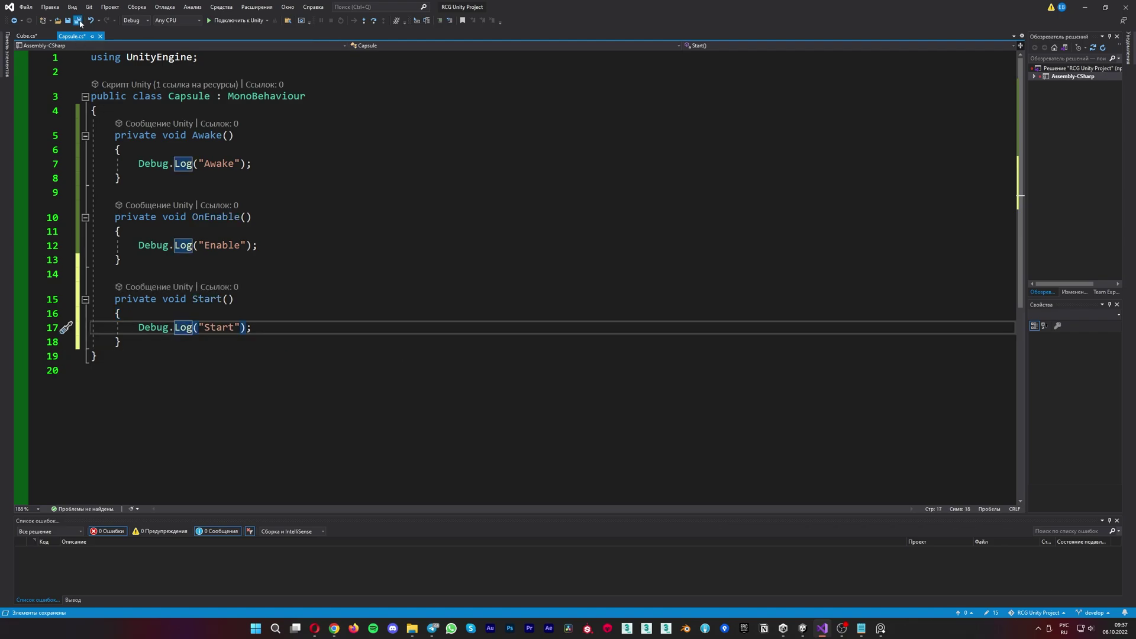
pyautogui.hotkey('alt', 'Tab')
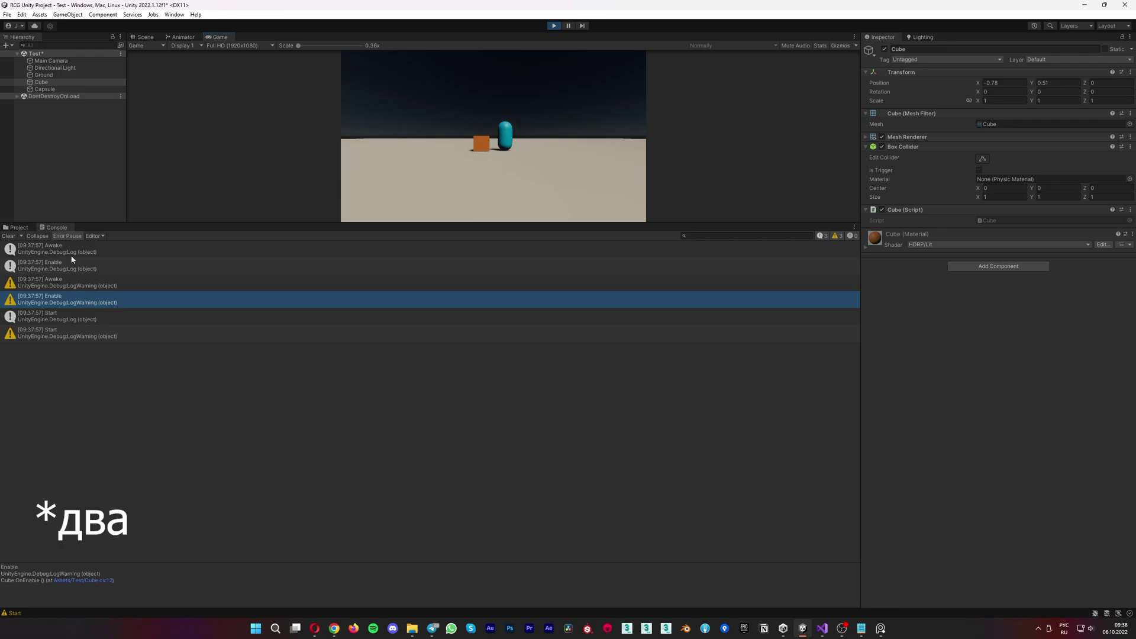
# - Read each Console entry confirming Awake and Enable precede Start for both objects, then stop play
pyautogui.click(61, 278)
pyautogui.click(61, 299)
pyautogui.click(59, 317)
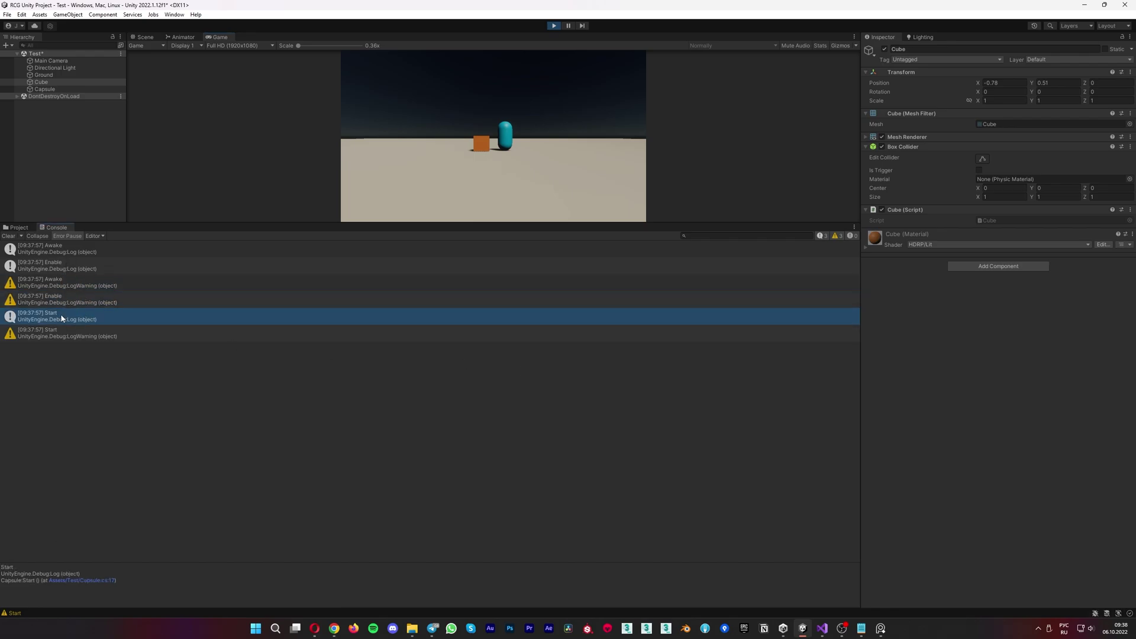
pyautogui.click(57, 333)
pyautogui.press('Up')
pyautogui.click(57, 333)
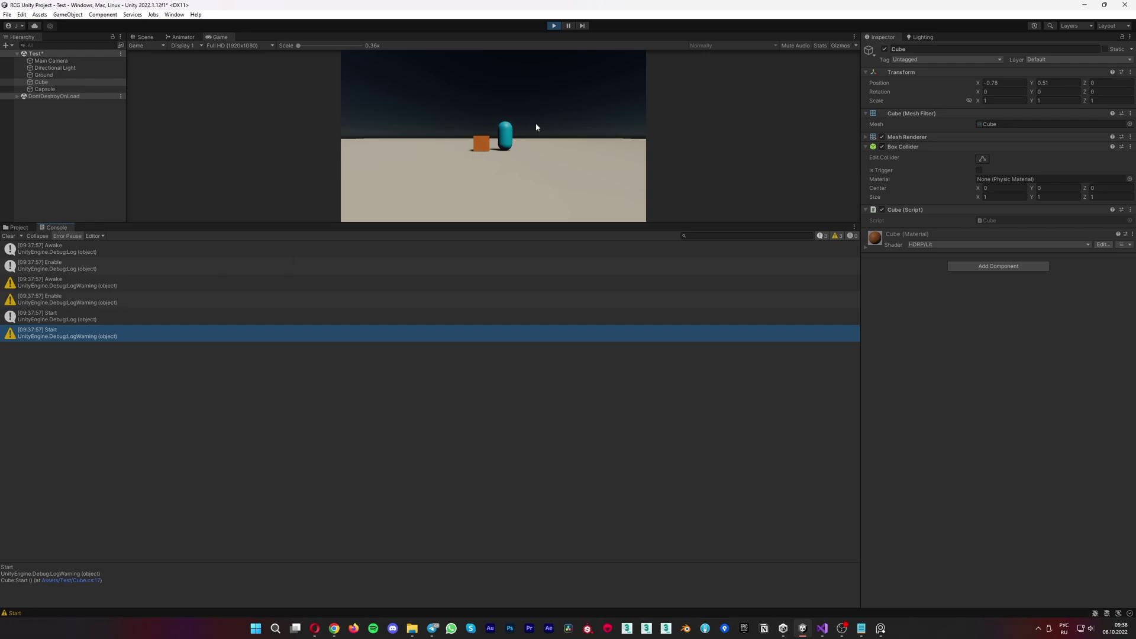
pyautogui.click(554, 26)
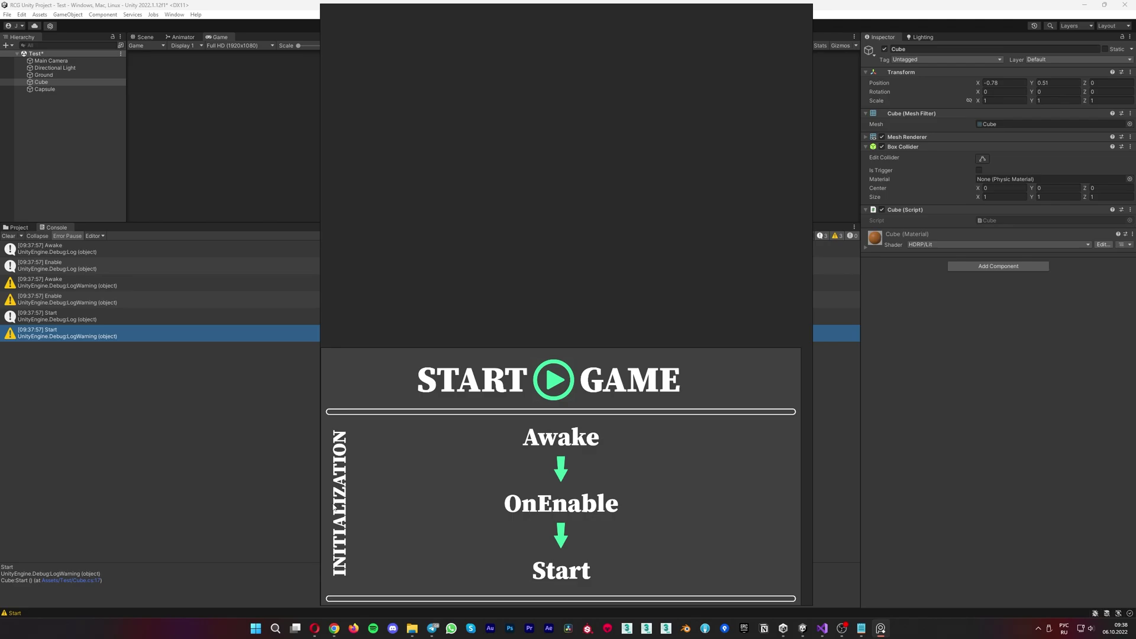
# - Box the INITIALIZATION stage of the lifecycle diagram in red with the screen capture tool
pyautogui.press('Print')
pyautogui.moveTo(279, 297); pyautogui.dragTo(853, 617)
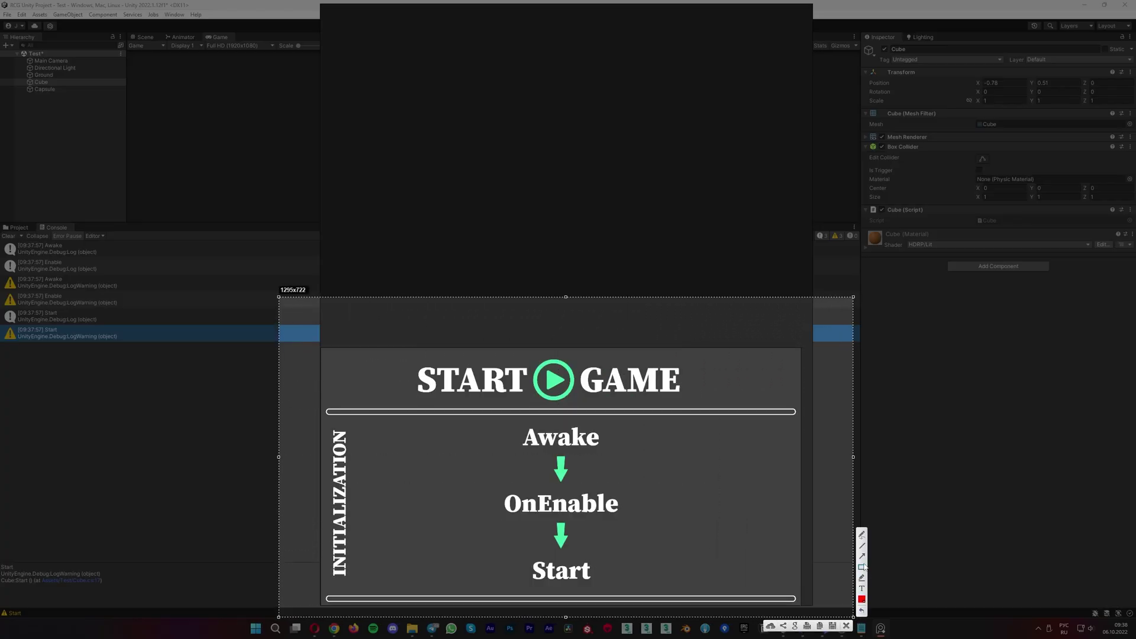
pyautogui.moveTo(354, 419); pyautogui.dragTo(324, 585)
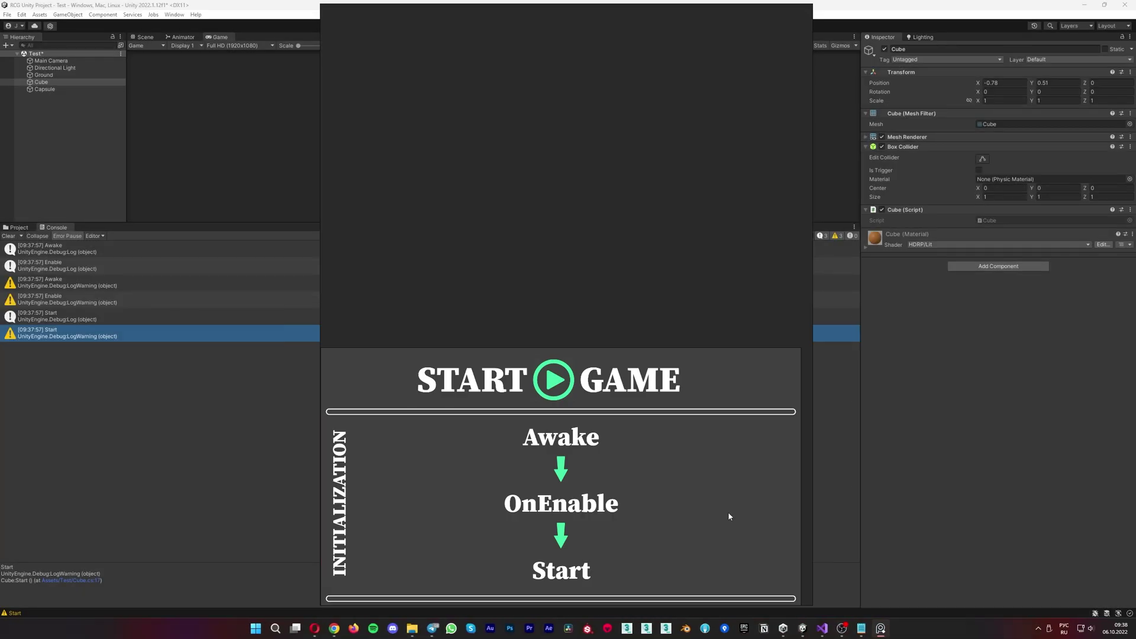
pyautogui.scroll(-2, 633, 507)
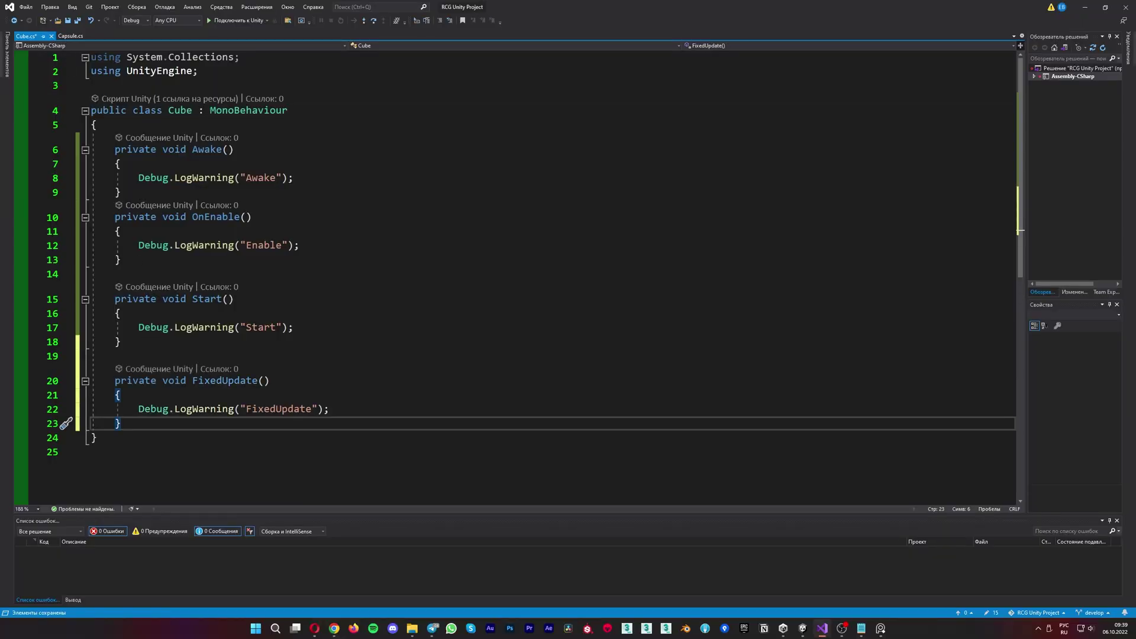
# - Paste a FixedUpdate method into Capsule.cs after Start and change LogWarning to Log
pyautogui.click(65, 39)
pyautogui.click(129, 339)
pyautogui.press('Return')
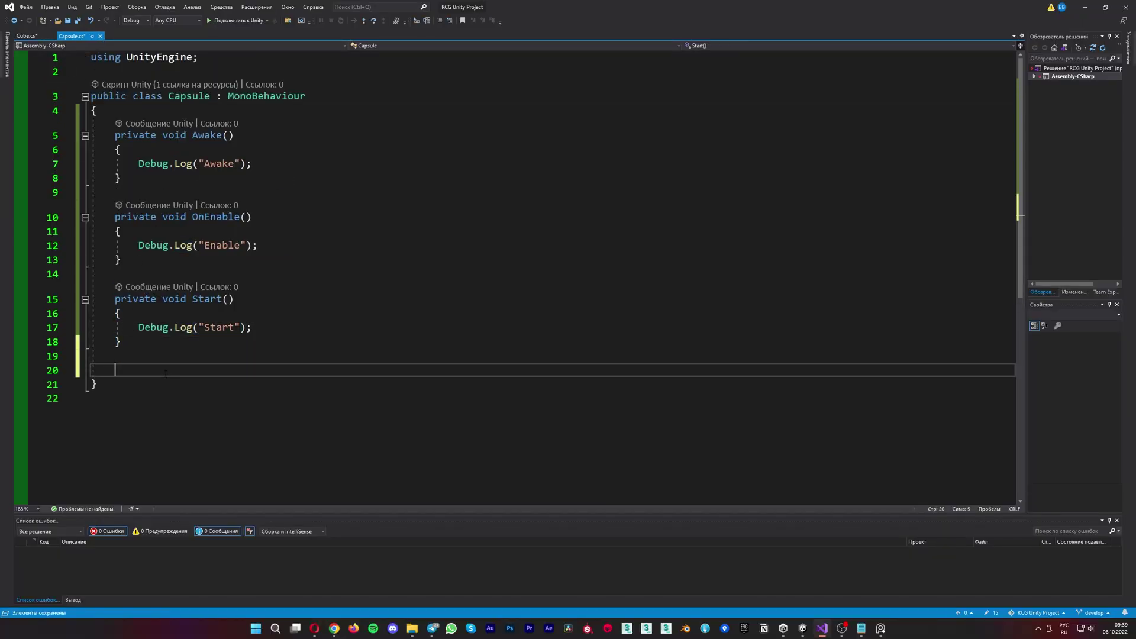
pyautogui.write('private void FixedUpdate()     {         Debug.LogWarning("FixedUpdate");     }')
pyautogui.click(211, 409)
pyautogui.doubleClick(211, 409)
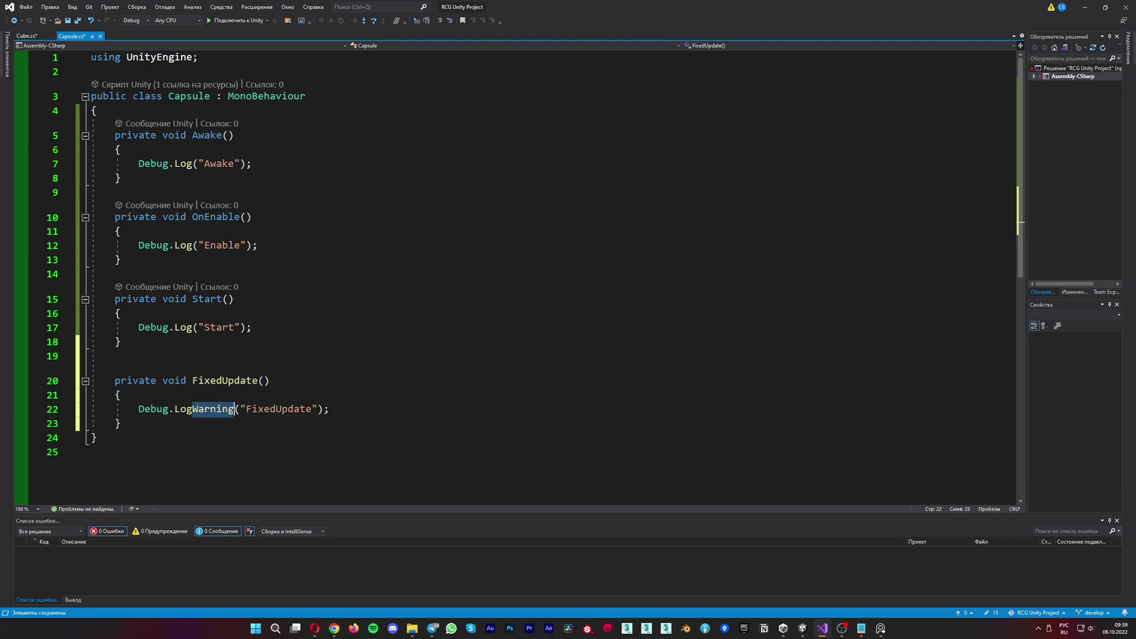
pyautogui.write('Log')
# - Save Capsule.cs and turn on Pause in Unity so play stops on its first frame
pyautogui.hotkey('ctrl', 's')
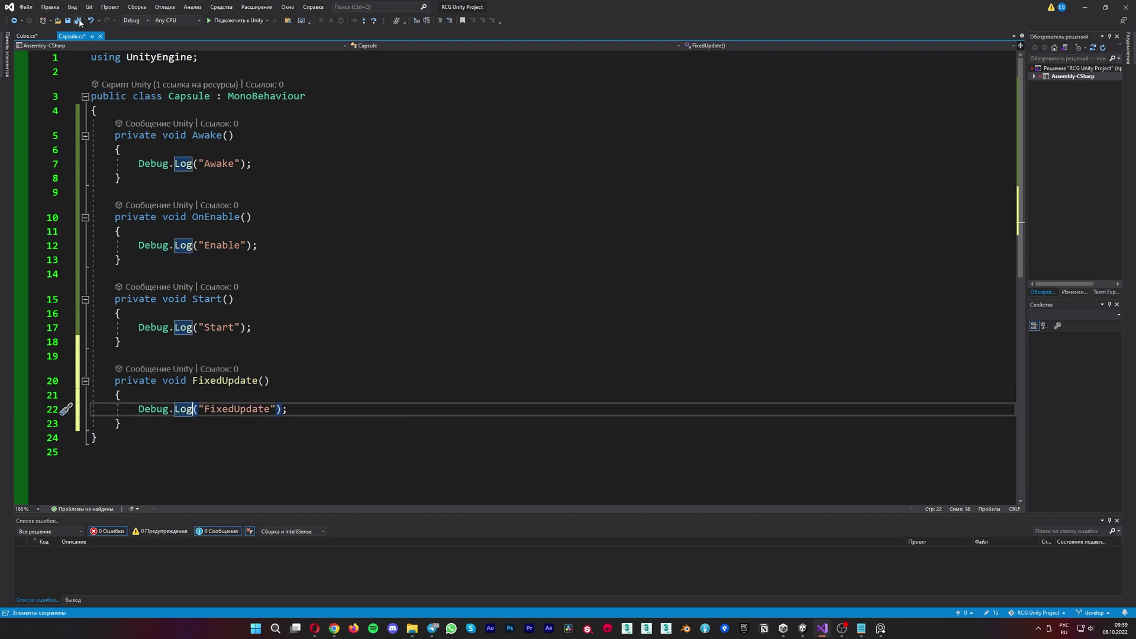
pyautogui.hotkey('alt', 'Tab')
pyautogui.click(568, 26)
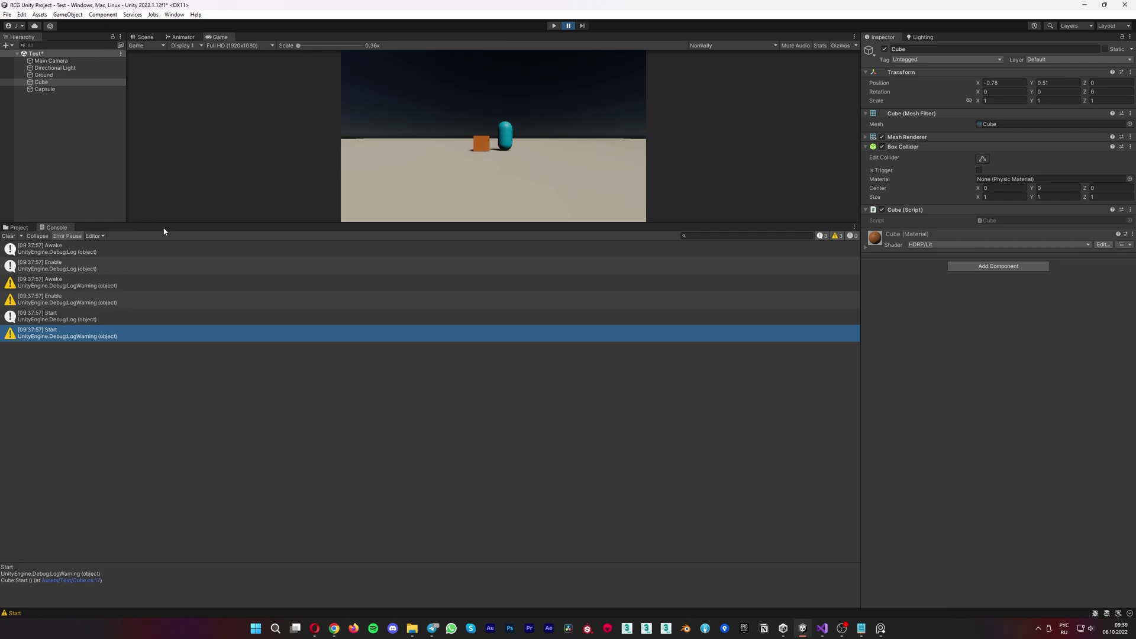
# - Run paused, inspect Capsule's and Cube's FixedUpdate entries, resume, scroll the Console up, then stop
pyautogui.click(554, 26)
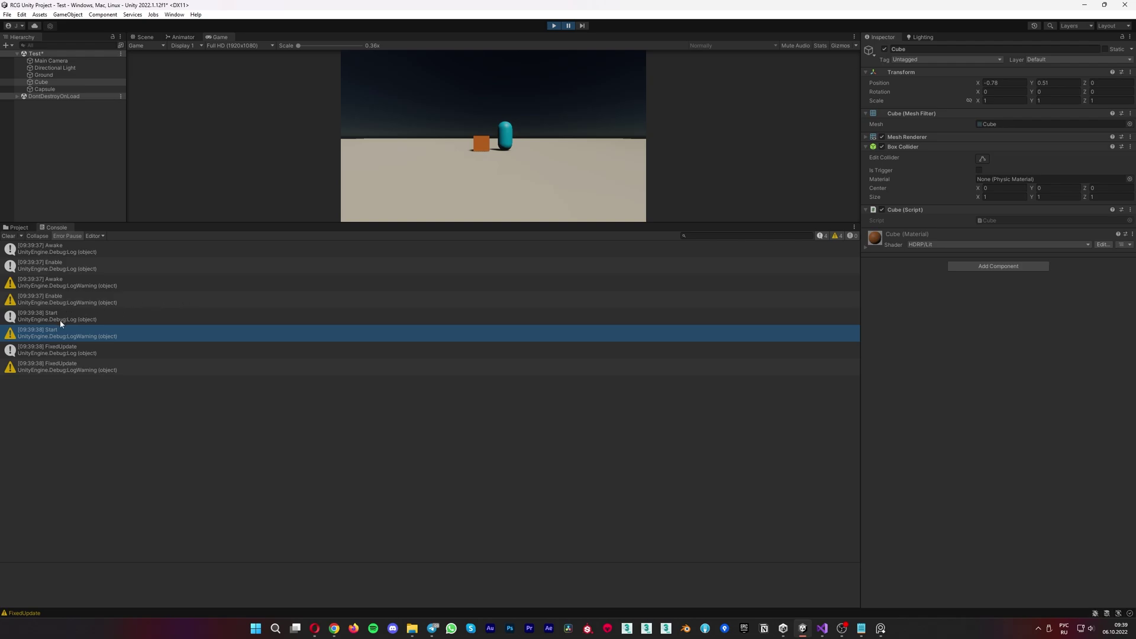
pyautogui.click(59, 350)
pyautogui.click(58, 371)
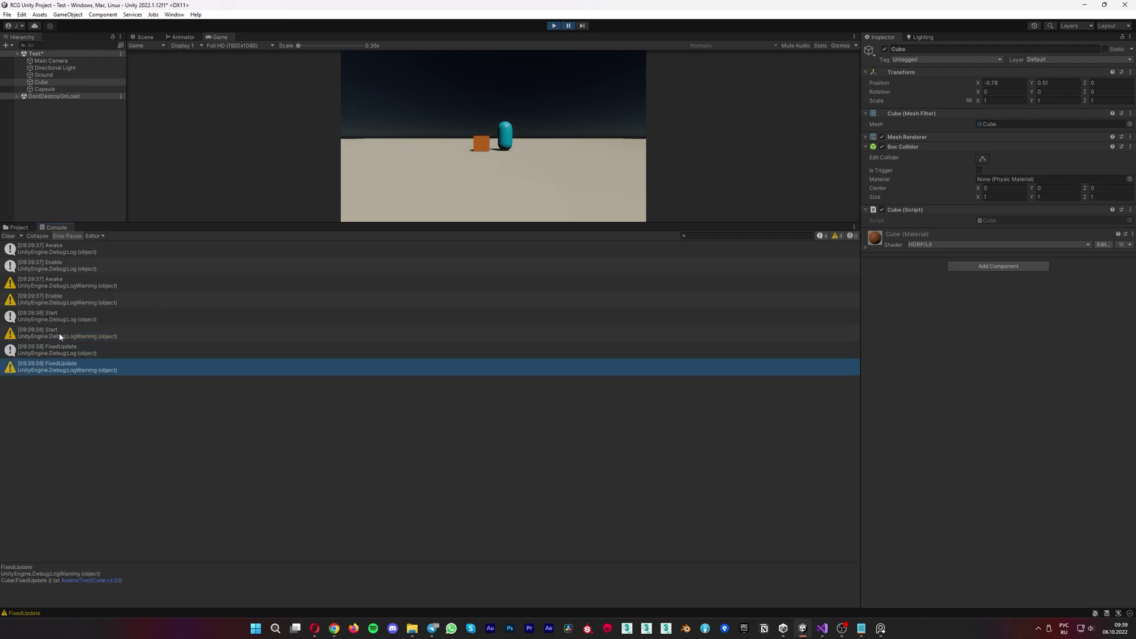
pyautogui.click(569, 26)
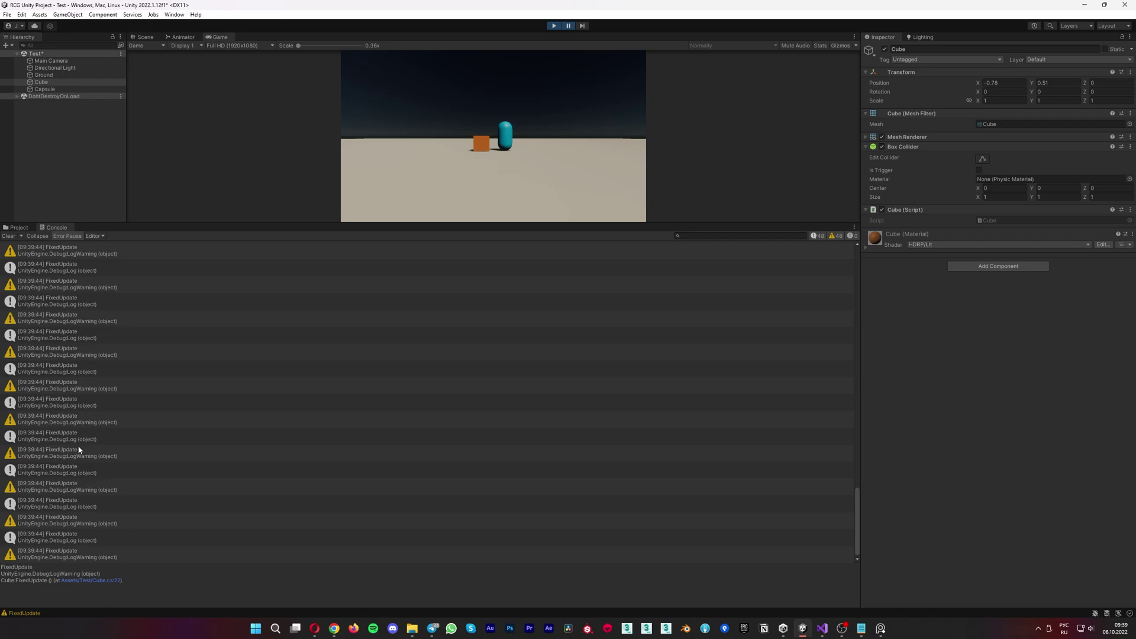
pyautogui.scroll(10, 80, 449)
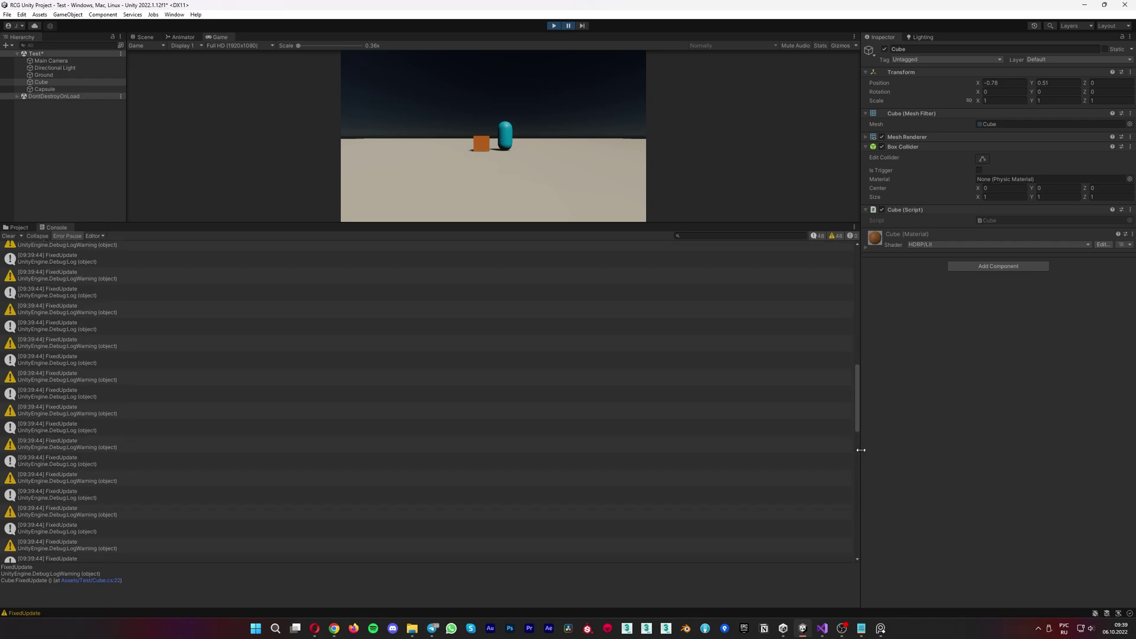
pyautogui.moveTo(858, 424); pyautogui.dragTo(859, 309)
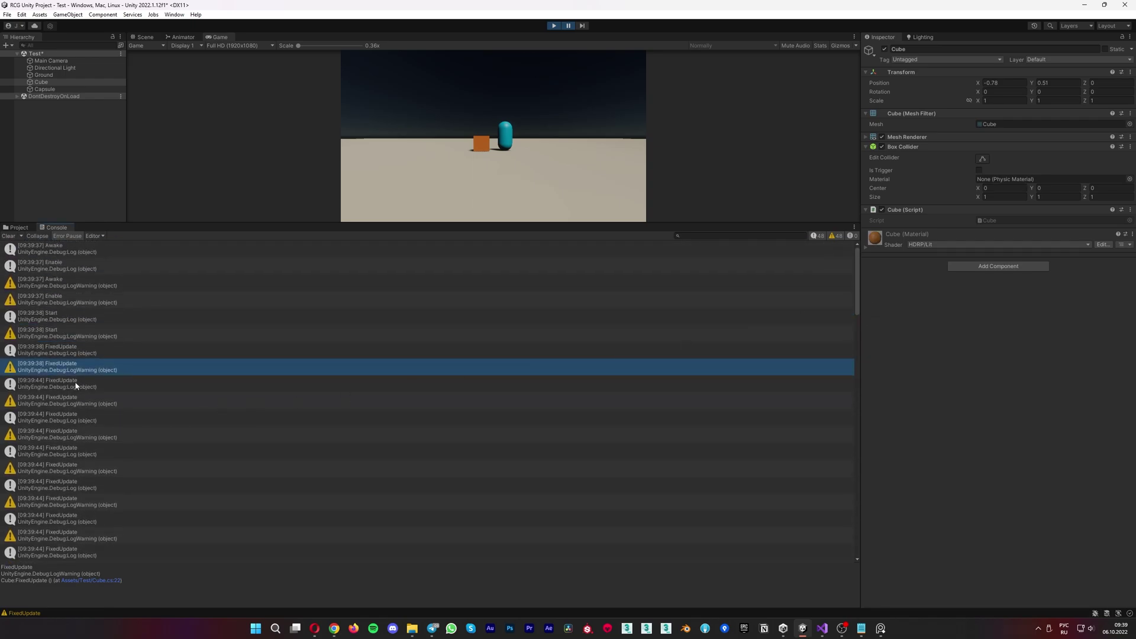
pyautogui.click(554, 25)
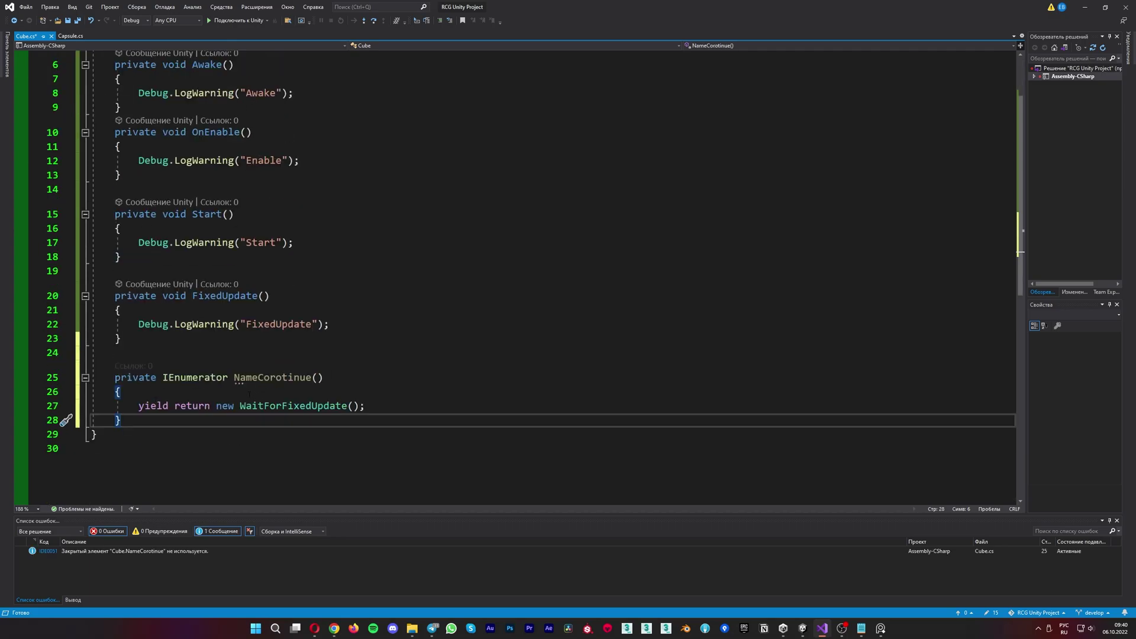
# - Save Cube.cs with the new NameCorotine coroutine yielding WaitForFixedUpdate
pyautogui.hotkey('ctrl', 's')
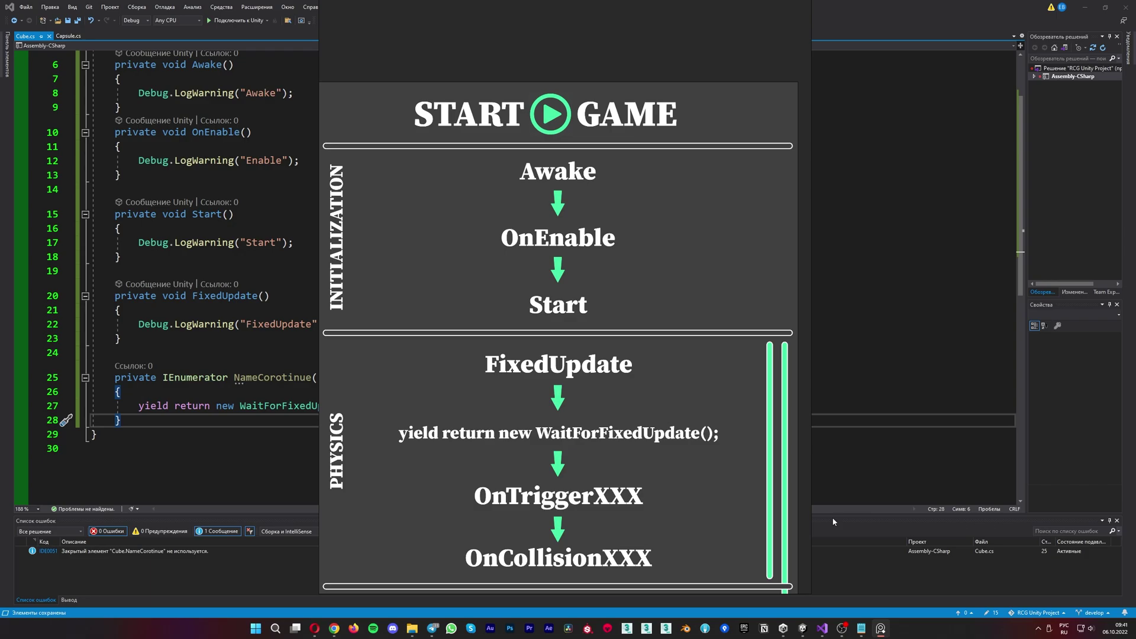
# - Mark the diagram's green physics-loop bar with a red box and arrow, then discard the markup
pyautogui.press('Print')
pyautogui.moveTo(248, 255); pyautogui.dragTo(909, 597)
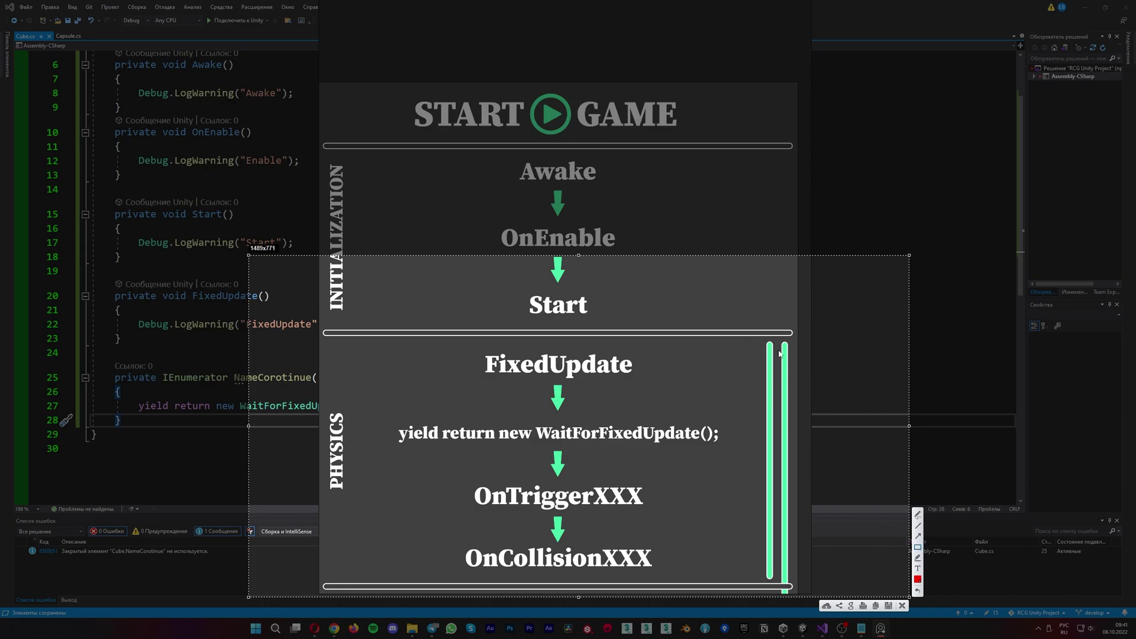
pyautogui.moveTo(762, 339); pyautogui.dragTo(779, 584)
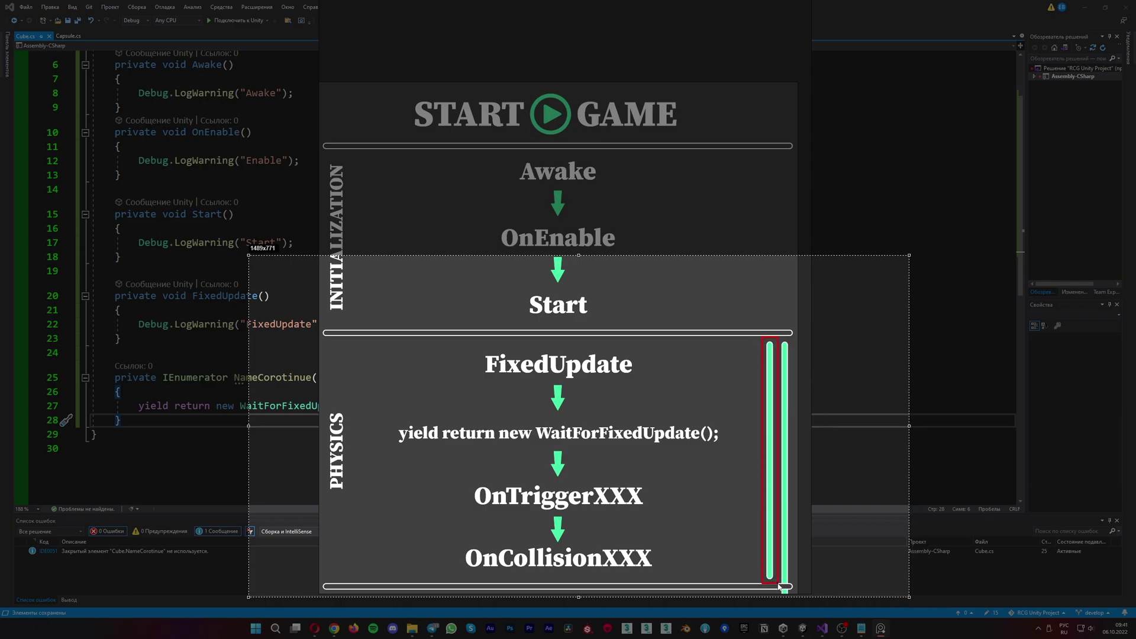
pyautogui.click(918, 536)
pyautogui.moveTo(726, 309); pyautogui.dragTo(760, 344)
pyautogui.click(902, 606)
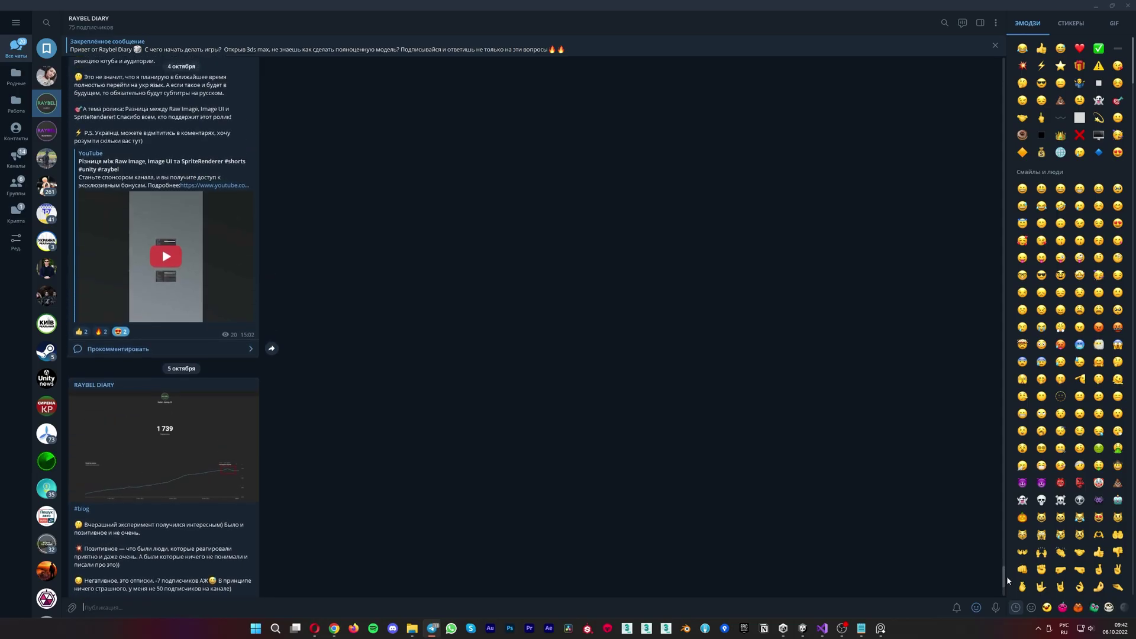
pyautogui.scroll(5, 1007, 575)
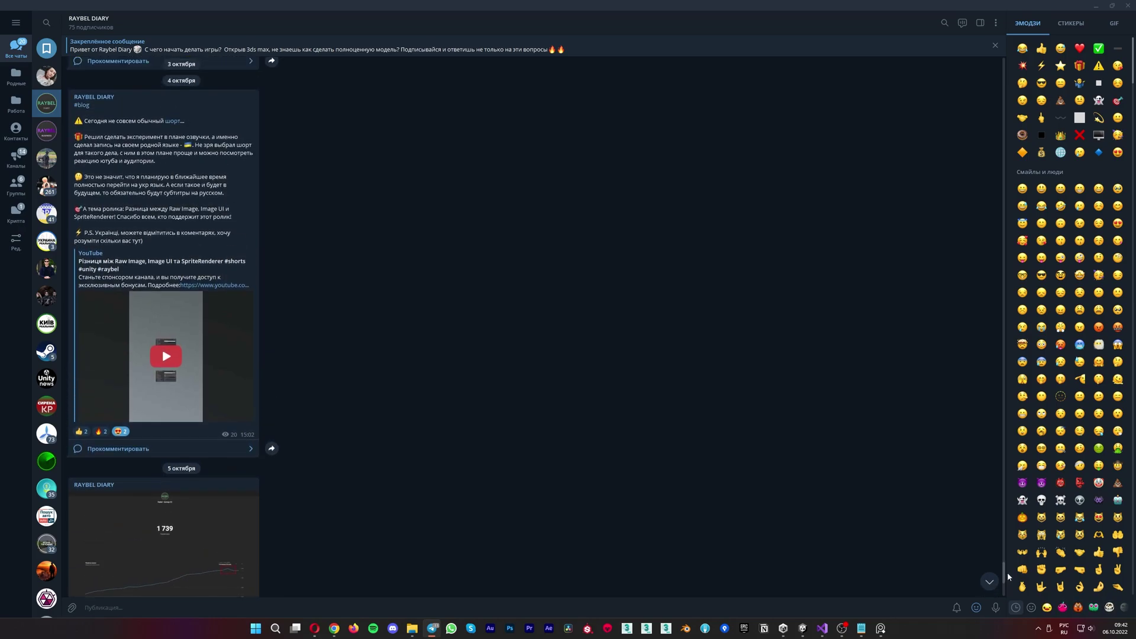
# - Scroll back through older posts in the Telegram channel feed
pyautogui.moveTo(1010, 575); pyautogui.dragTo(1016, 486)
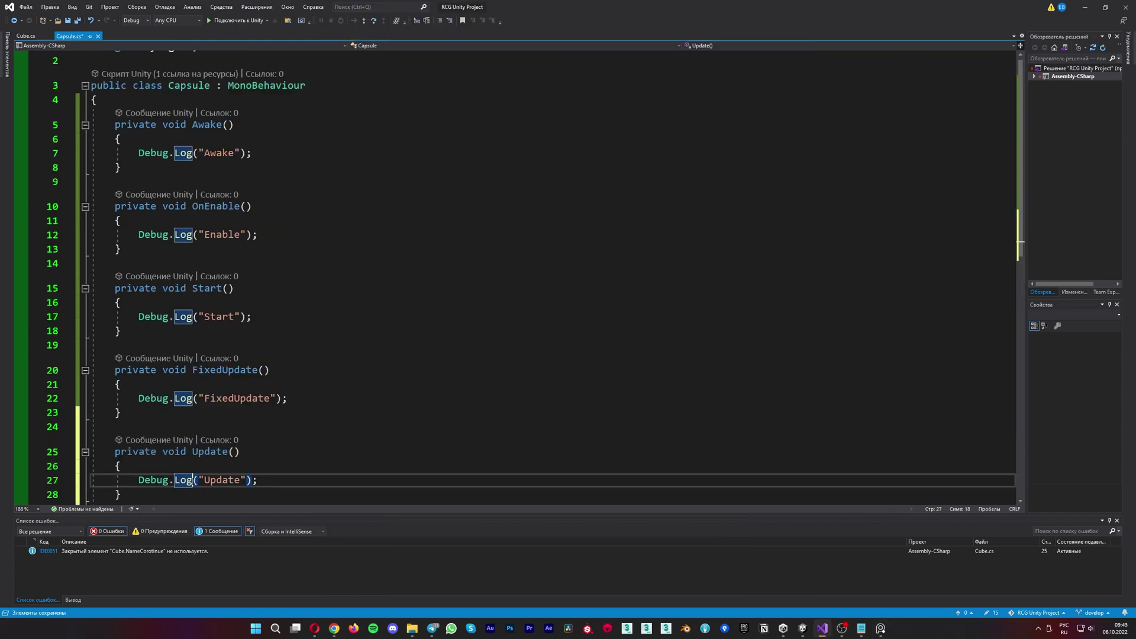
# - Switch back to the Unity Editor where the scene is running
pyautogui.click(802, 628)
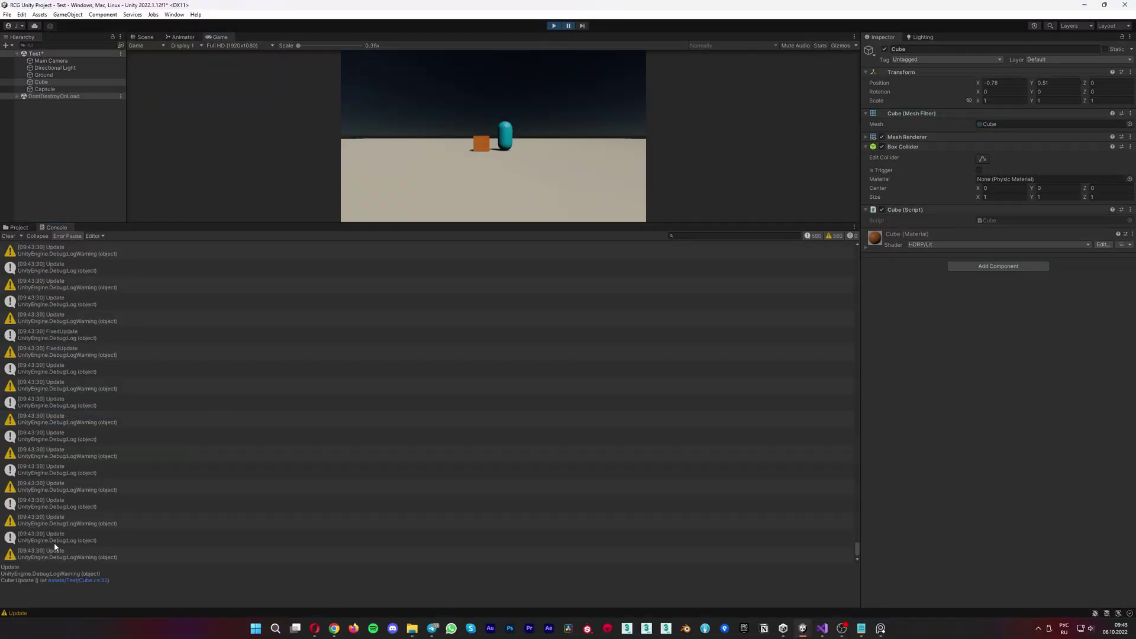
# - Box the first Update log pairs in the Console capture and handwrite 'frame' beside them
pyautogui.press('Print')
pyautogui.moveTo(0, 243); pyautogui.dragTo(872, 604)
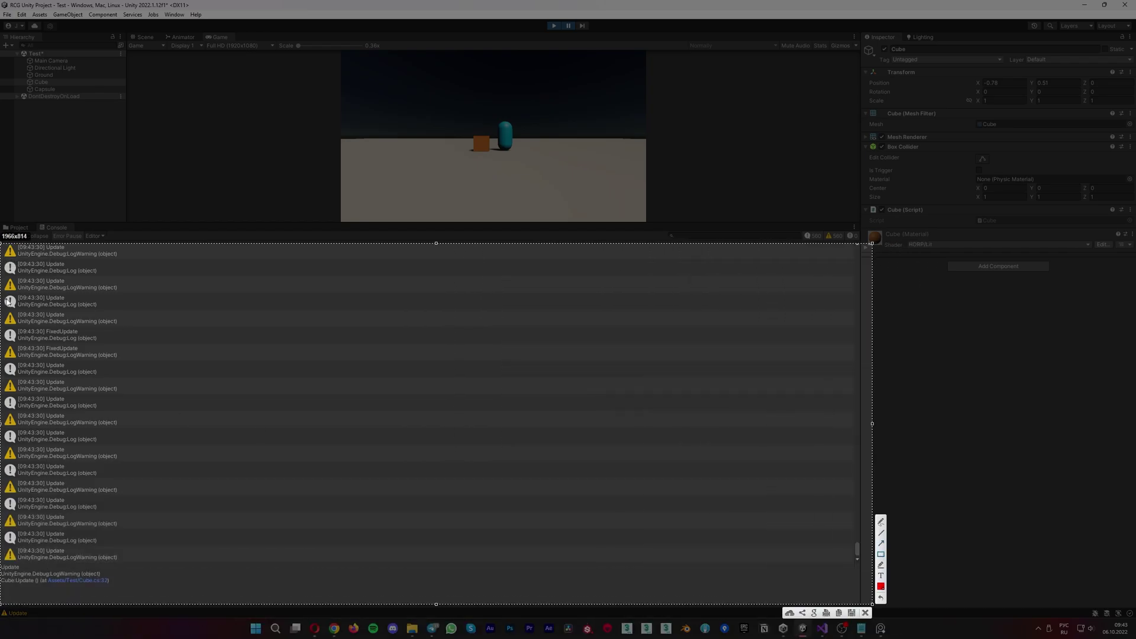
pyautogui.moveTo(3, 290); pyautogui.dragTo(130, 326)
pyautogui.moveTo(3, 331); pyautogui.dragTo(129, 396)
pyautogui.moveTo(155, 300); pyautogui.dragTo(148, 316)
pyautogui.moveTo(145, 307); pyautogui.dragTo(224, 320)
pyautogui.moveTo(174, 368); pyautogui.dragTo(239, 379)
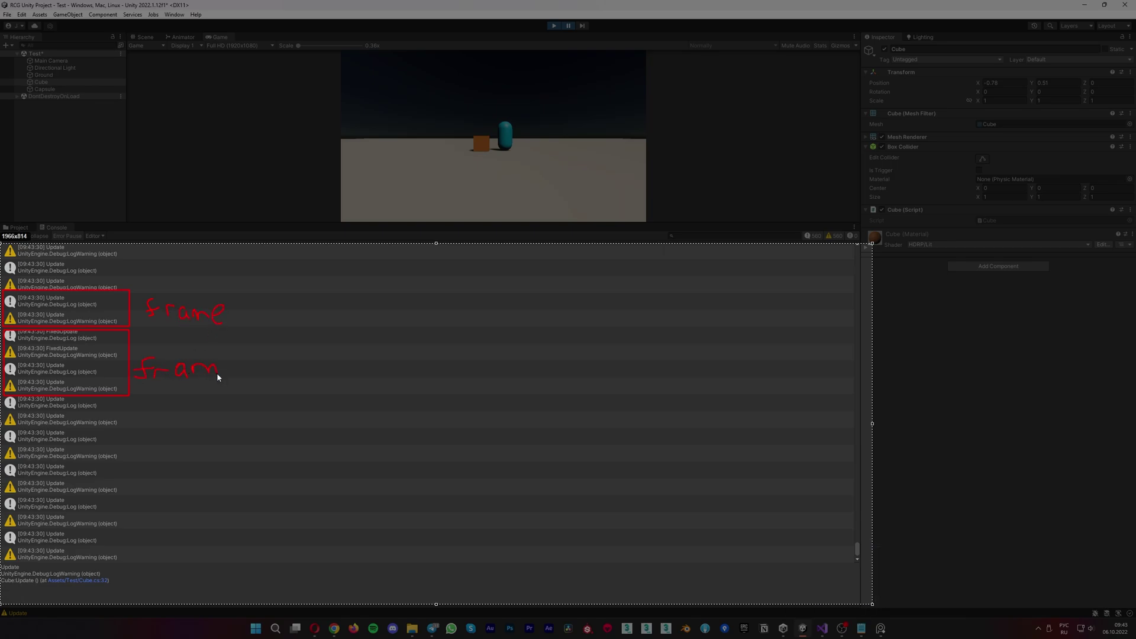
# - Box three more pairs of Update log rows, then close the markup overlay
pyautogui.moveTo(4, 396); pyautogui.dragTo(133, 428)
pyautogui.moveTo(3, 432); pyautogui.dragTo(128, 463)
pyautogui.moveTo(4, 465); pyautogui.dragTo(123, 492)
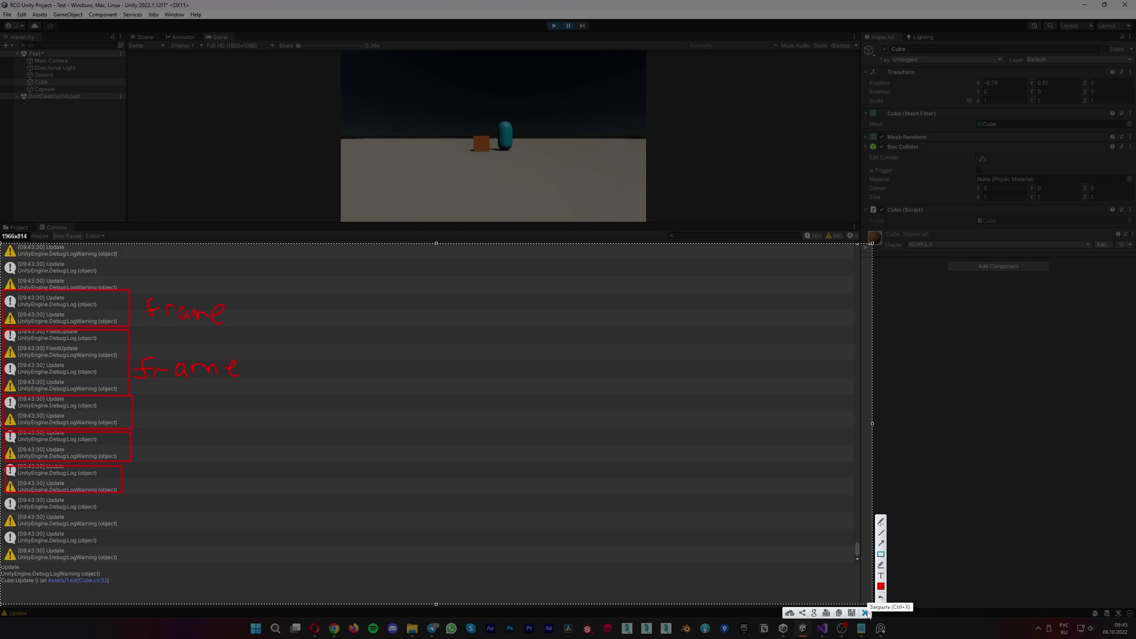
pyautogui.click(866, 612)
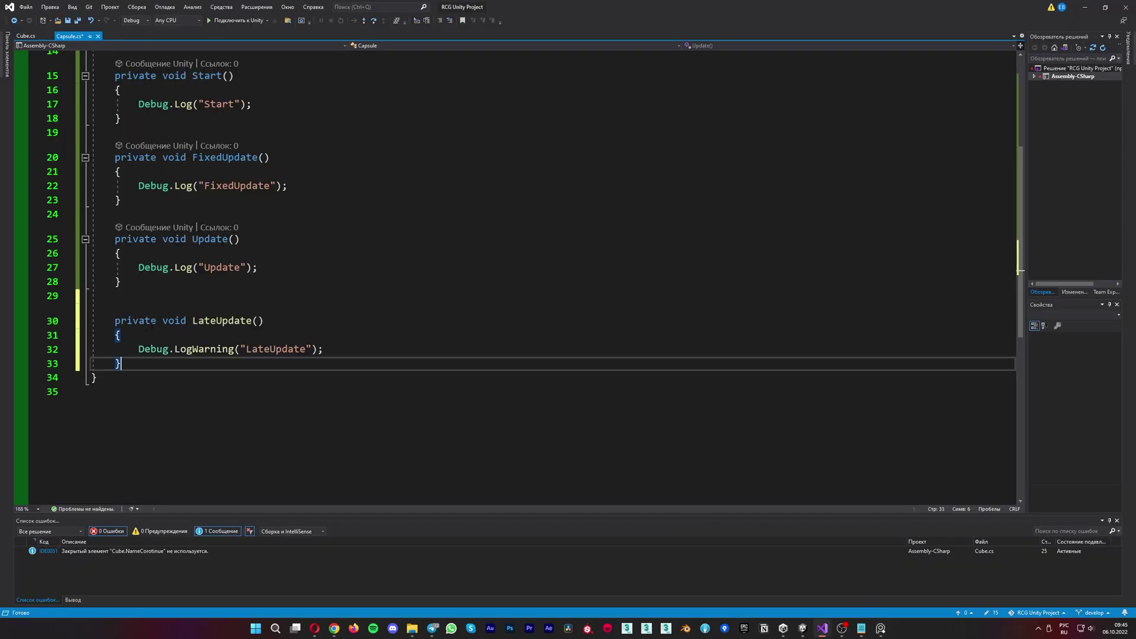
# - Make Capsule's LateUpdate log with plain Debug.Log and paste LateUpdate into Cube.cs after Update
pyautogui.press('BackSpace')
pyautogui.click(26, 36)
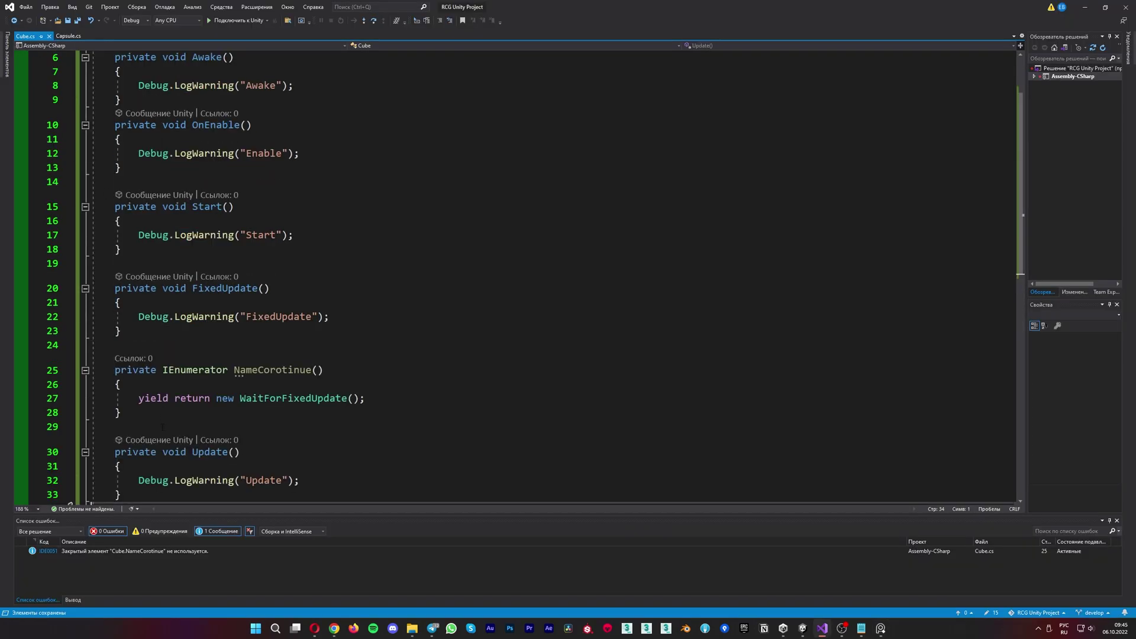
pyautogui.scroll(-5, 140, 302)
pyautogui.click(141, 299)
pyautogui.write('private void LateUpdate()     {         Debug.LogWarning("LateUpdate");     }')
# - Save the script, then run the scene in Unity and pause it to freeze the logs
pyautogui.hotkey('ctrl', 's')
pyautogui.hotkey('alt', 'Tab')
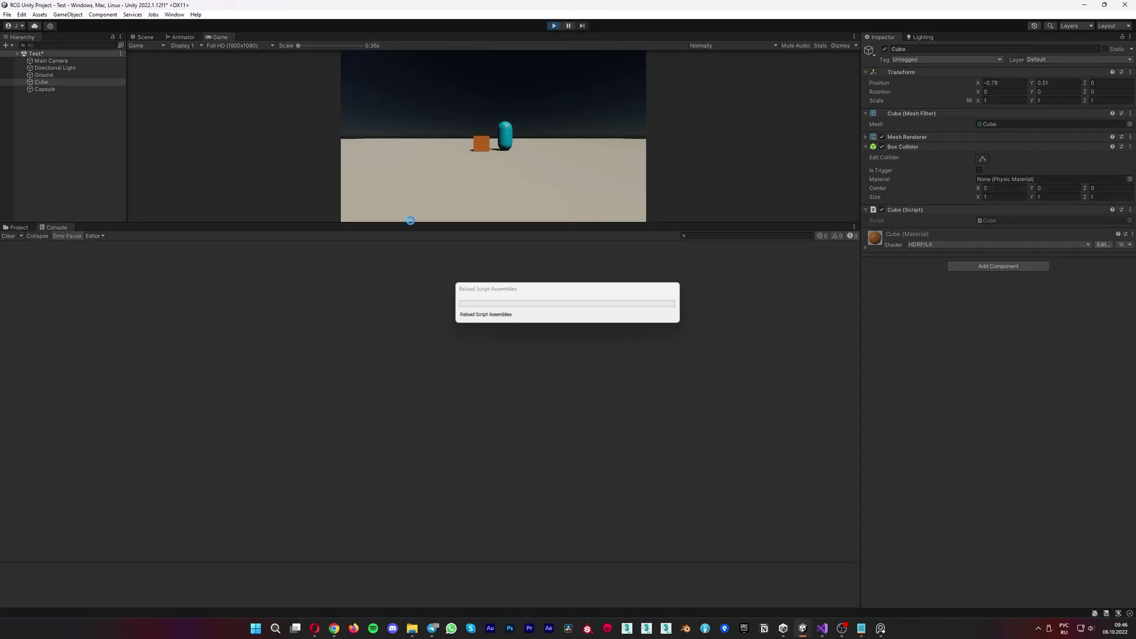
pyautogui.click(554, 25)
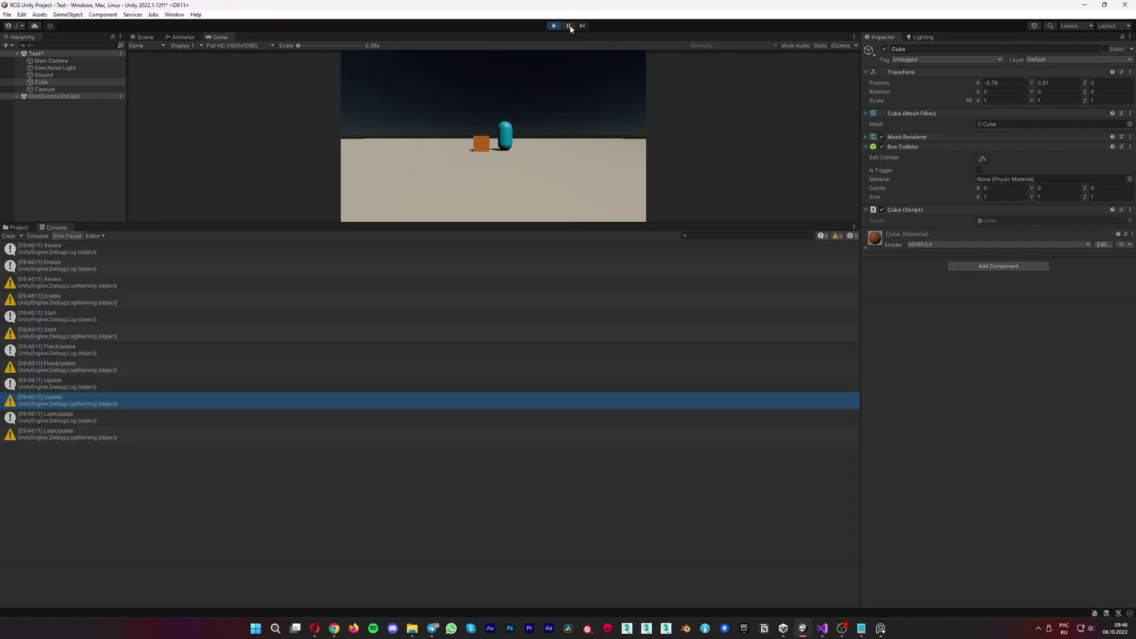
pyautogui.click(568, 25)
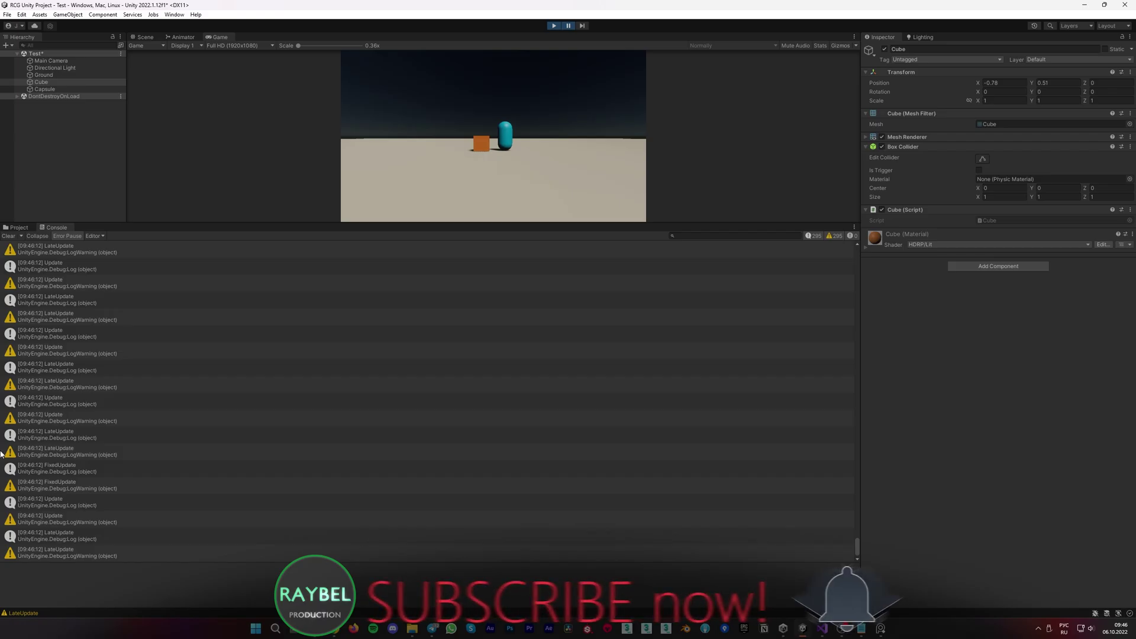
# - Outline the Update/LateUpdate log groups in the Console capture with red rectangles and marks
pyautogui.press('Print')
pyautogui.moveTo(0, 242); pyautogui.dragTo(241, 556)
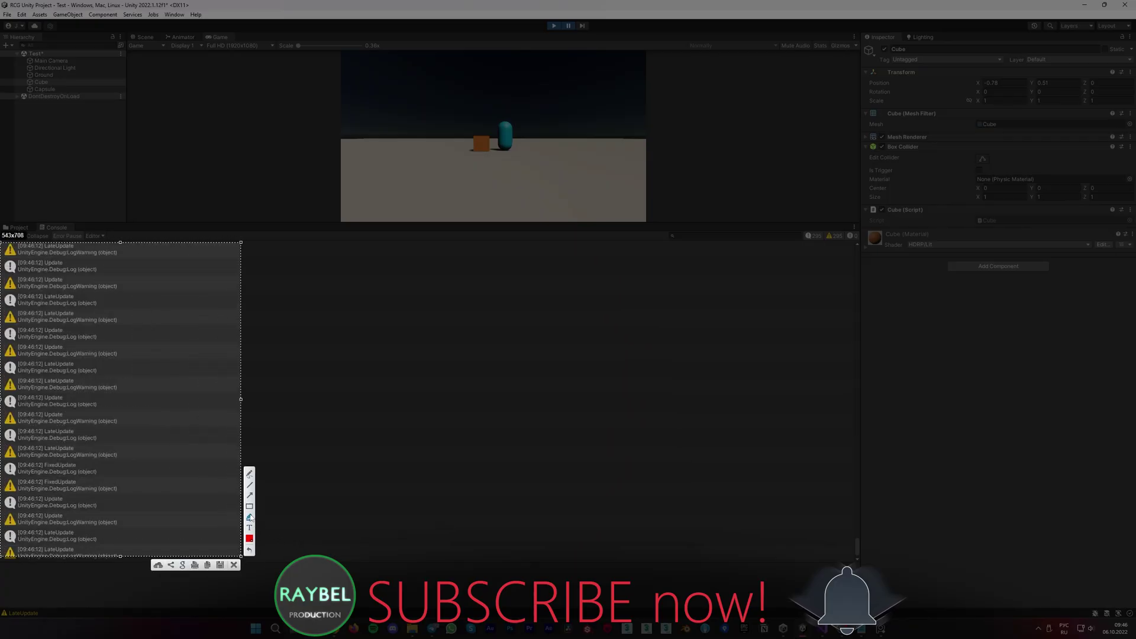
pyautogui.click(252, 509)
pyautogui.moveTo(2, 260)
pyautogui.mouseDown()
pyautogui.moveTo(150, 306)
pyautogui.moveTo(165, 324)
pyautogui.mouseUp()
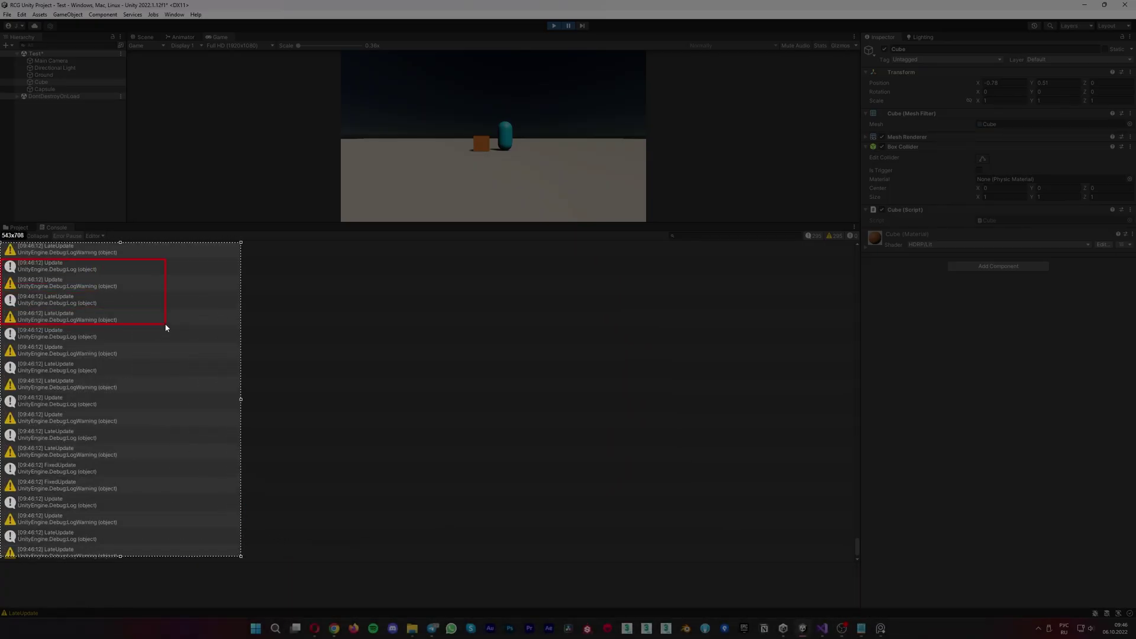
pyautogui.moveTo(2, 326); pyautogui.dragTo(160, 392)
pyautogui.moveTo(3, 394); pyautogui.dragTo(137, 461)
pyautogui.moveTo(3, 462)
pyautogui.mouseDown()
pyautogui.moveTo(91, 478)
pyautogui.moveTo(108, 547)
pyautogui.moveTo(140, 563)
pyautogui.mouseUp()
pyautogui.moveTo(158, 507); pyautogui.dragTo(151, 526)
pyautogui.click(249, 474)
pyautogui.moveTo(163, 427); pyautogui.dragTo(153, 443)
pyautogui.moveTo(167, 350); pyautogui.dragTo(160, 367)
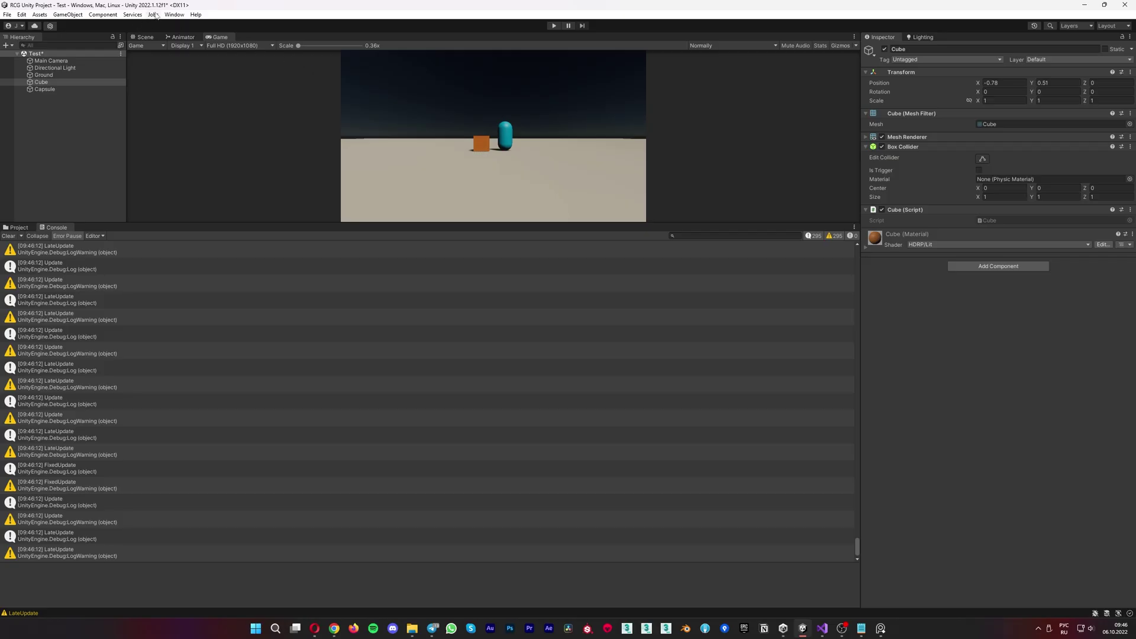
# - Open the Frame Debugger from Window > Analysis and enable it
pyautogui.click(165, 15)
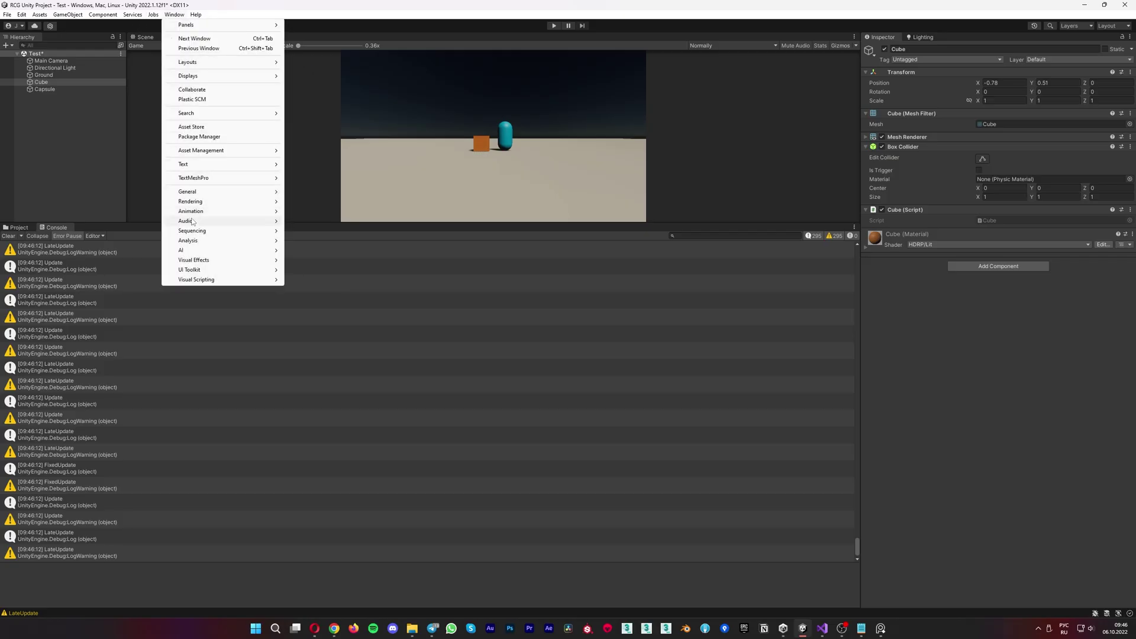
pyautogui.moveTo(206, 241)
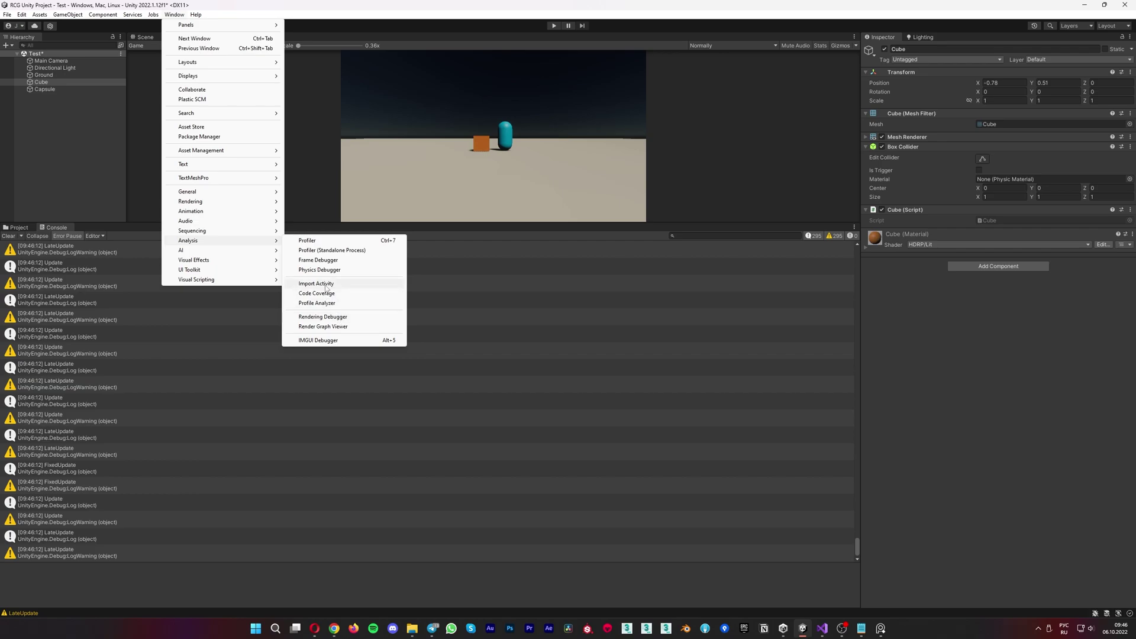
pyautogui.click(333, 262)
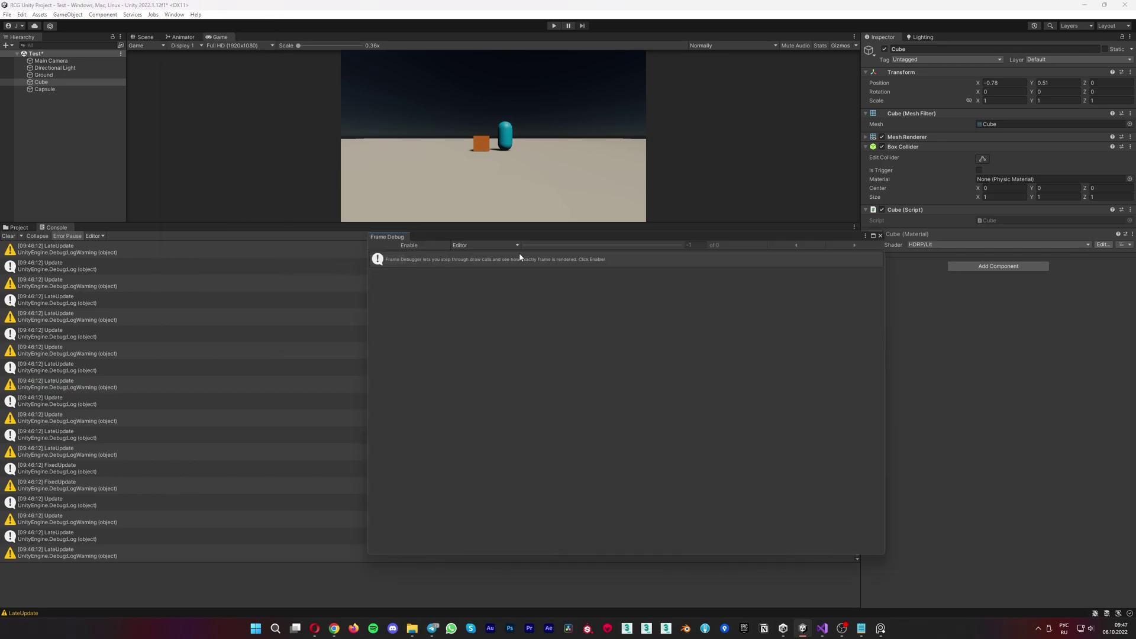
pyautogui.moveTo(538, 238); pyautogui.dragTo(642, 237)
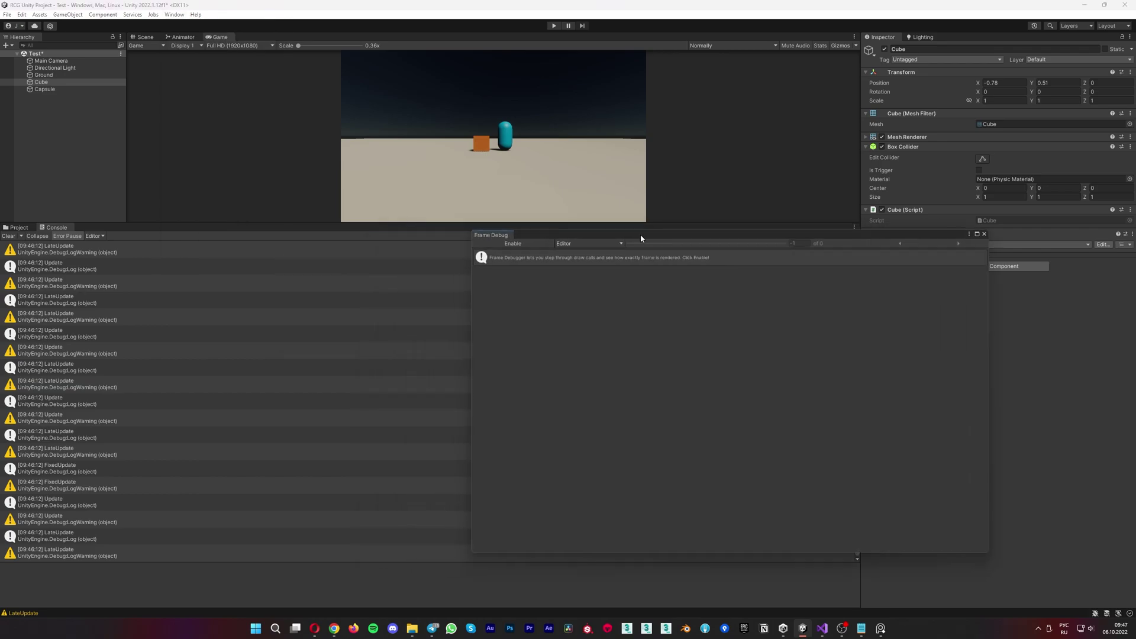
pyautogui.click(543, 245)
# - Expand ExecuteRenderGraph and step through rendering events, scrubbing to events 142, 12 and 52
pyautogui.doubleClick(523, 260)
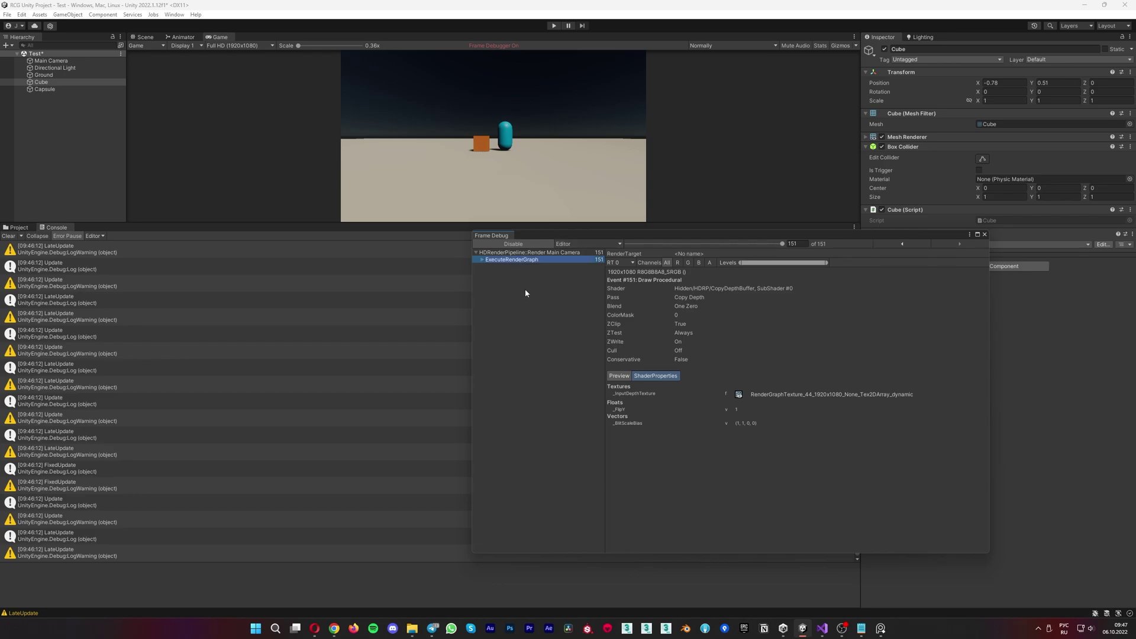
pyautogui.press('Down')
pyautogui.press('Down')
pyautogui.press('Down')
pyautogui.press('Down')
pyautogui.press('Down')
pyautogui.press('Down')
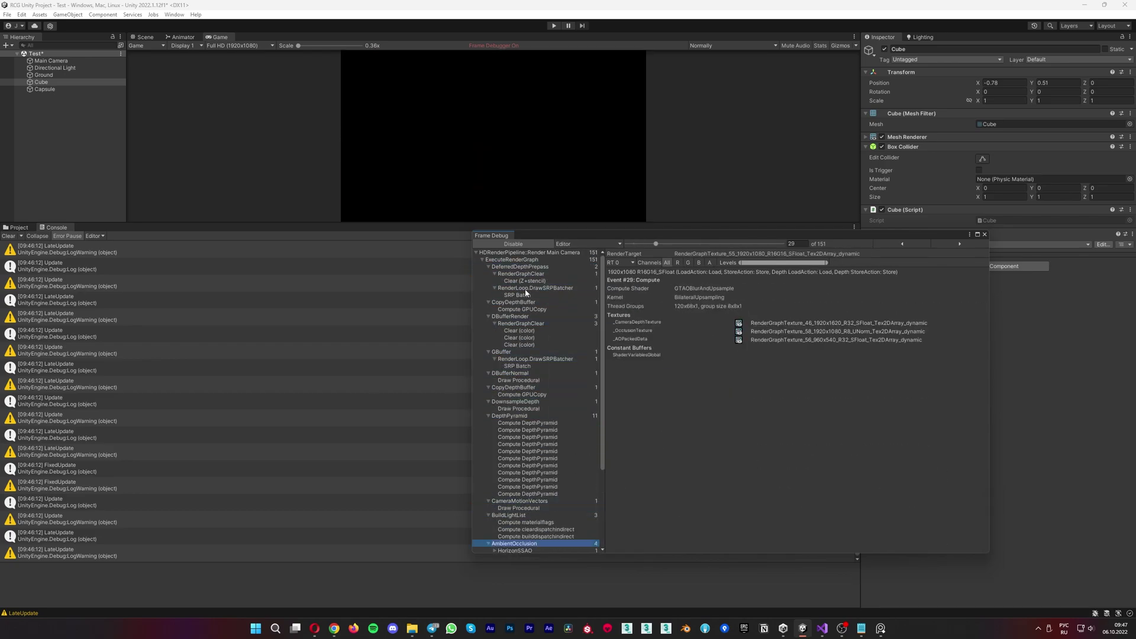
pyautogui.press('Down')
pyautogui.press('Down')
pyautogui.press('Down')
pyautogui.press('Down')
pyautogui.press('Down')
pyautogui.press('Down')
pyautogui.press('Down')
pyautogui.press('Down')
pyautogui.press('Down')
pyautogui.press('Down')
pyautogui.press('Down')
pyautogui.press('Down')
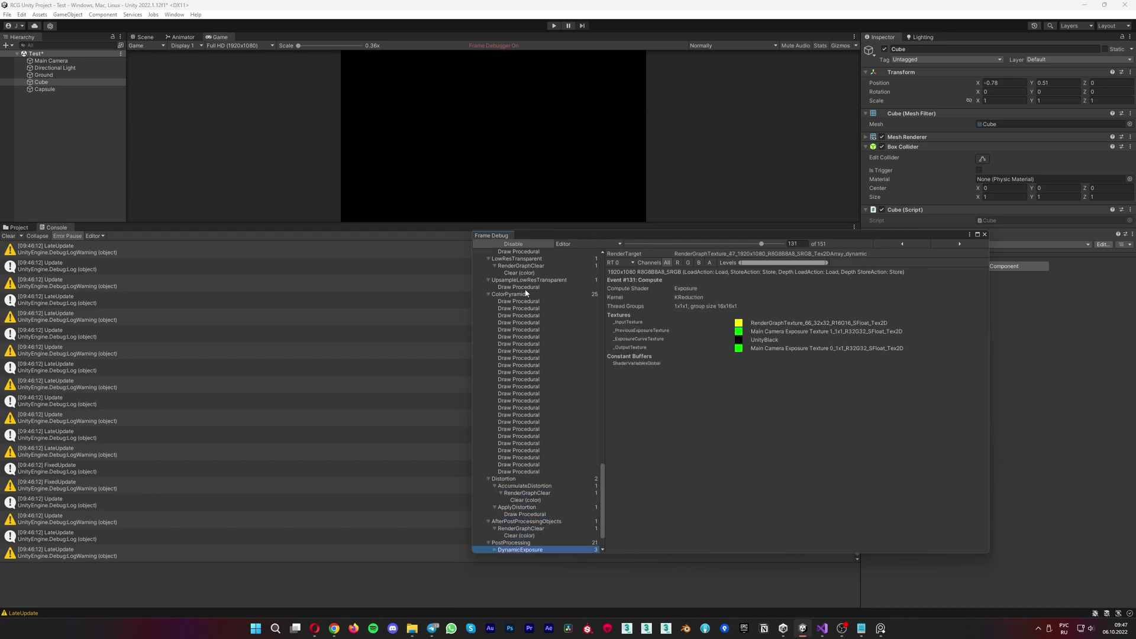
pyautogui.press('Down')
pyautogui.press('Down')
pyautogui.press('Down')
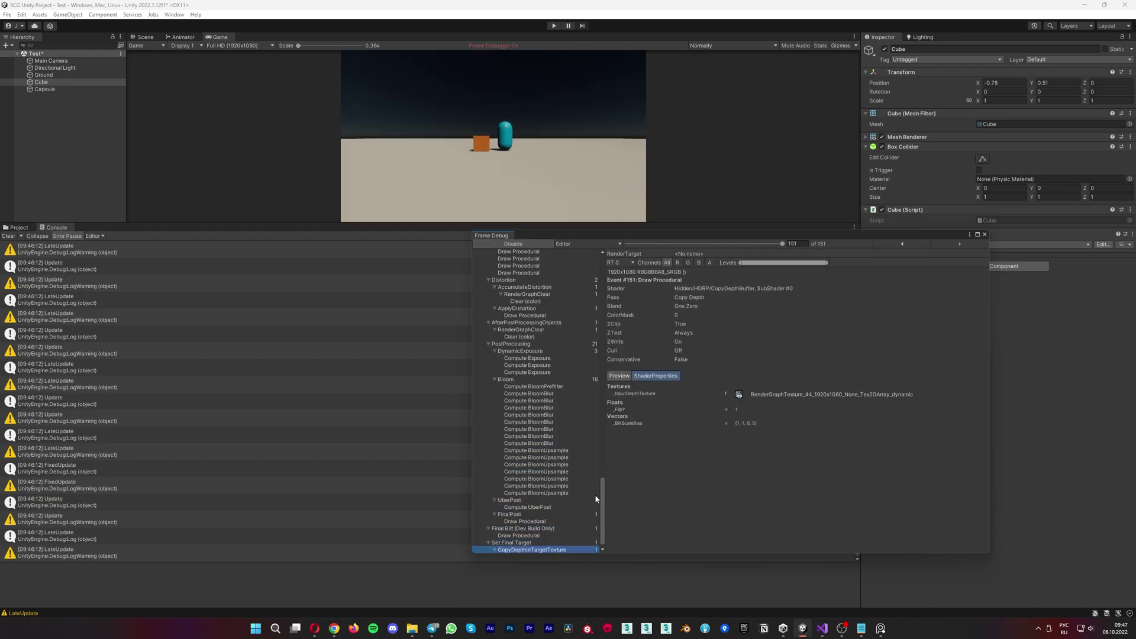
pyautogui.moveTo(596, 499); pyautogui.dragTo(559, 265)
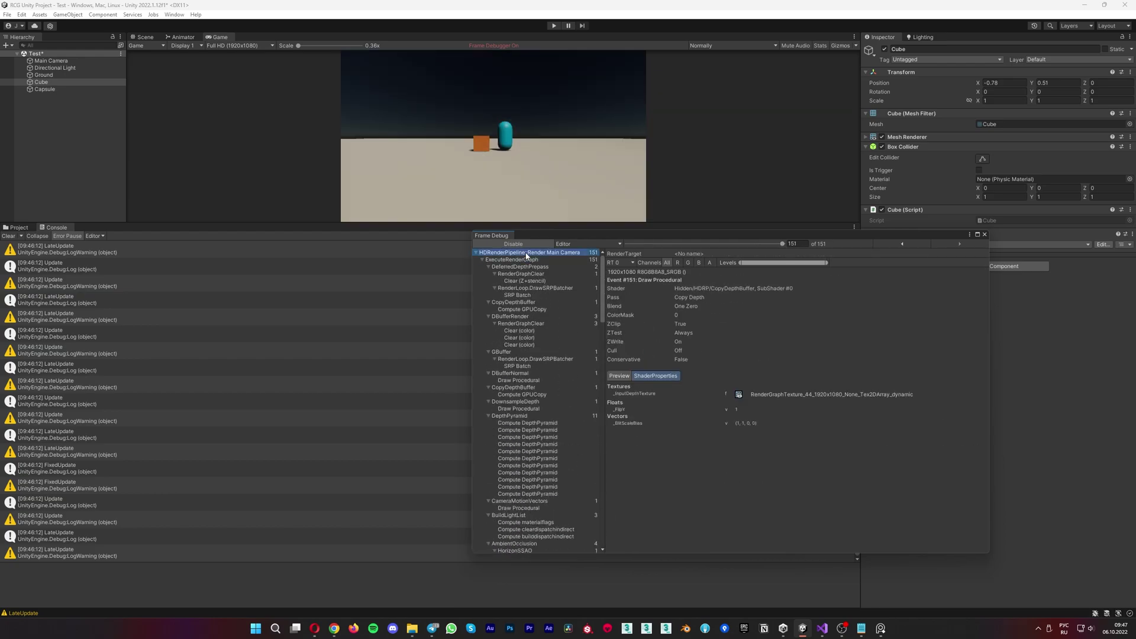
pyautogui.click(773, 244)
pyautogui.moveTo(772, 244)
pyautogui.mouseDown()
pyautogui.moveTo(640, 245)
pyautogui.moveTo(654, 248)
pyautogui.mouseUp()
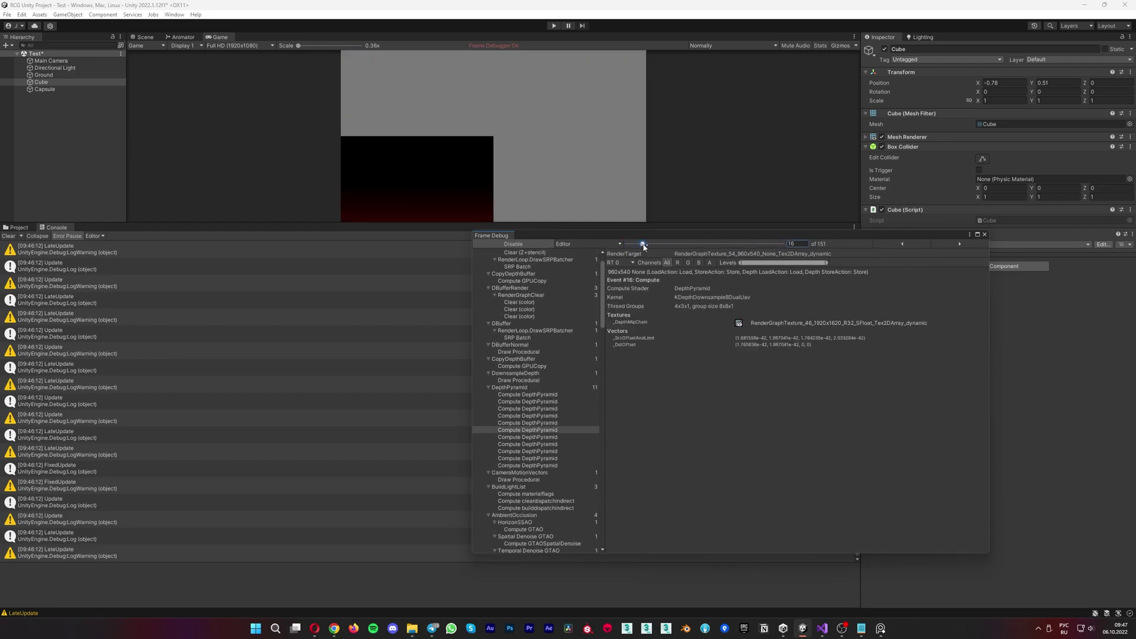
pyautogui.moveTo(662, 248)
pyautogui.mouseDown()
pyautogui.moveTo(718, 252)
pyautogui.moveTo(590, 451)
pyautogui.mouseUp()
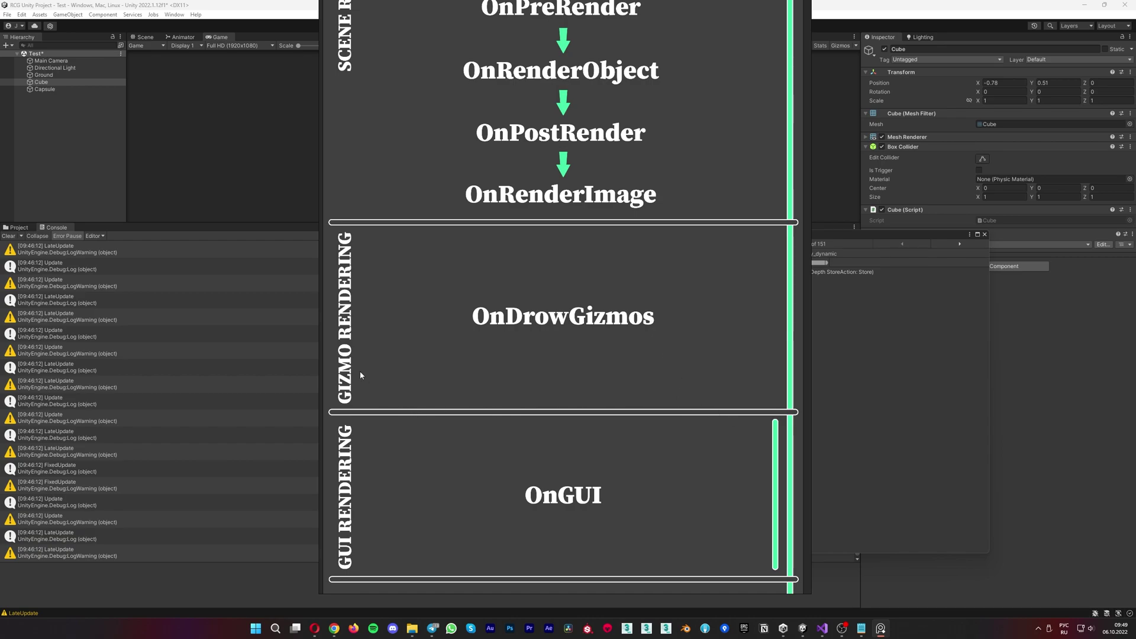
# - Outline the inner green OnGUI bar in red on the diagram, then close the capture
pyautogui.press('Print')
pyautogui.moveTo(287, 303); pyautogui.dragTo(904, 605)
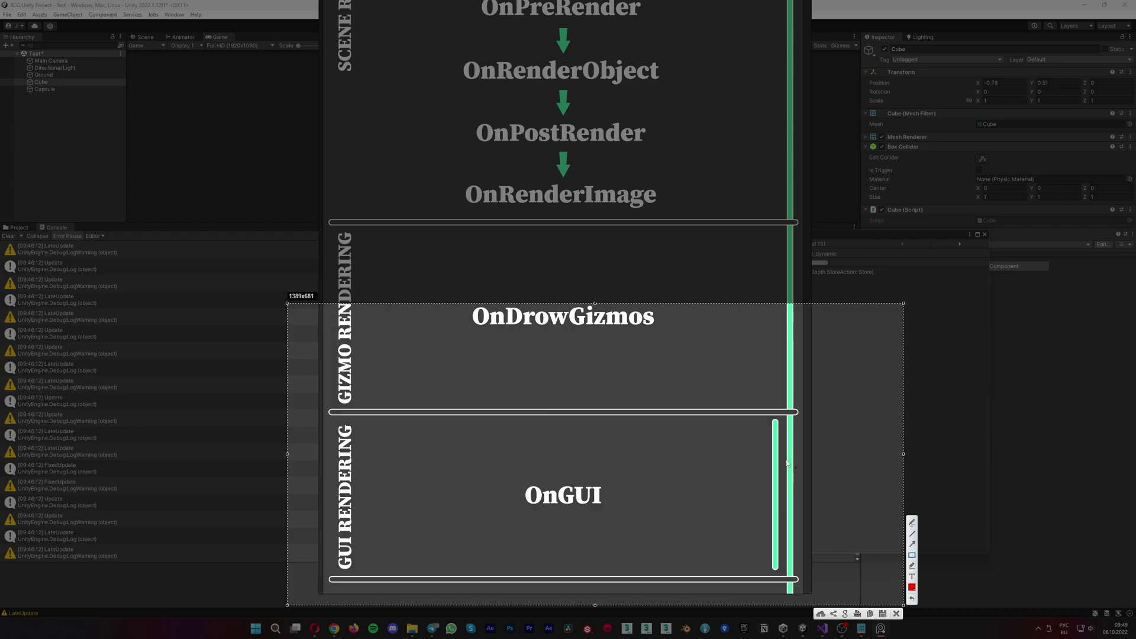
pyautogui.moveTo(761, 401); pyautogui.dragTo(782, 582)
pyautogui.click(896, 614)
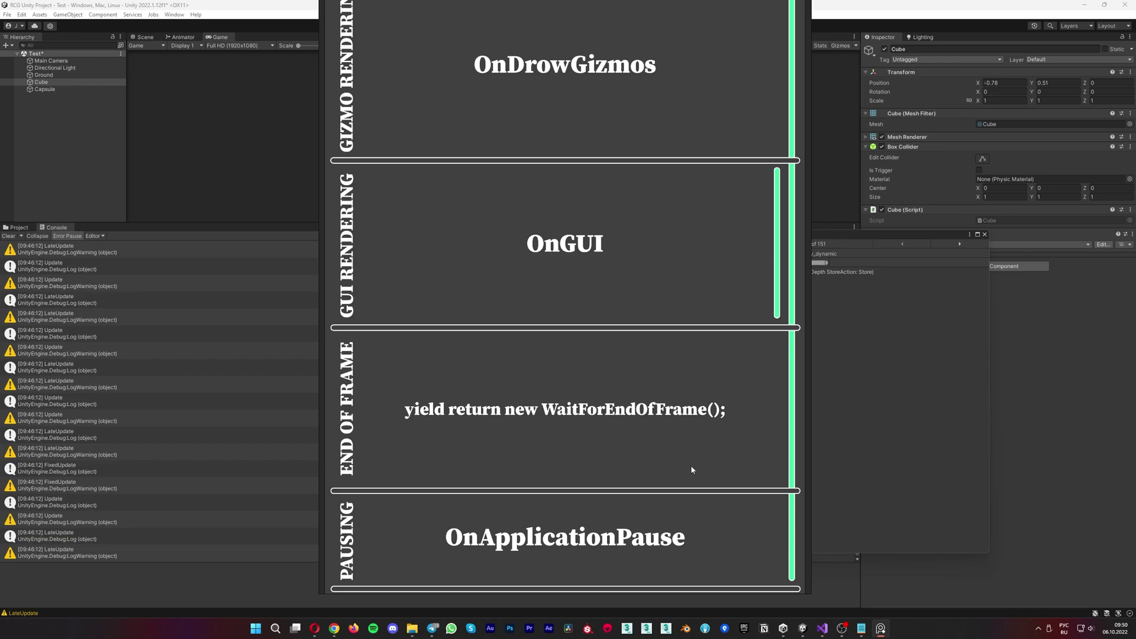
# - Mark the long green end-of-frame bar with a red arrow and outline, then dismiss the capture
pyautogui.press('Print')
pyautogui.moveTo(532, 390); pyautogui.dragTo(885, 606)
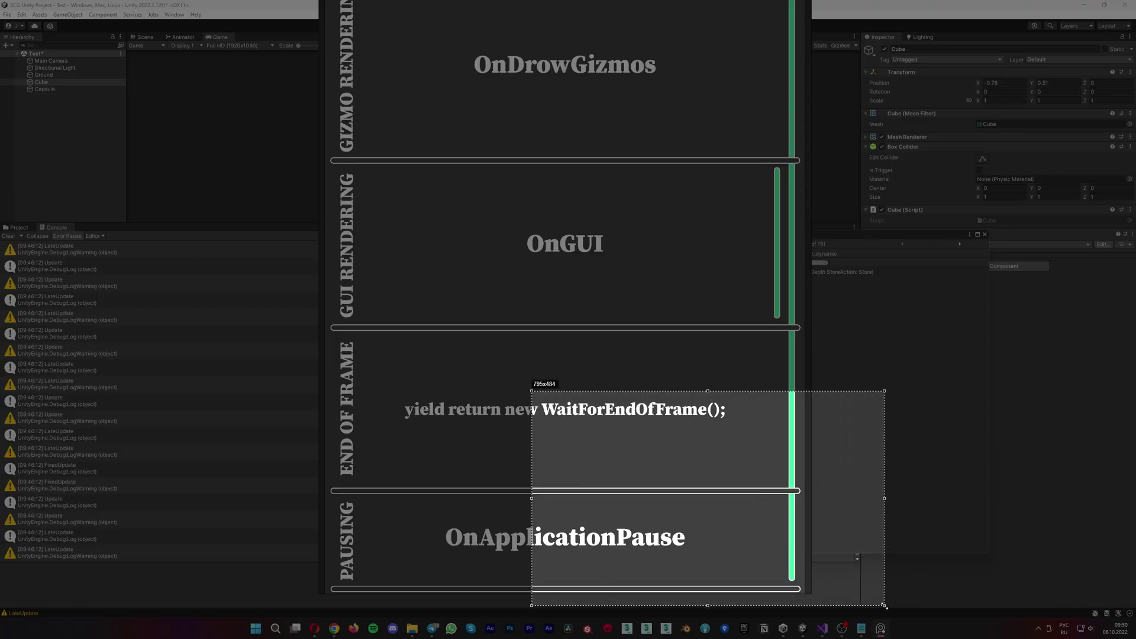
pyautogui.click(893, 544)
pyautogui.moveTo(744, 569); pyautogui.dragTo(792, 581)
pyautogui.click(893, 556)
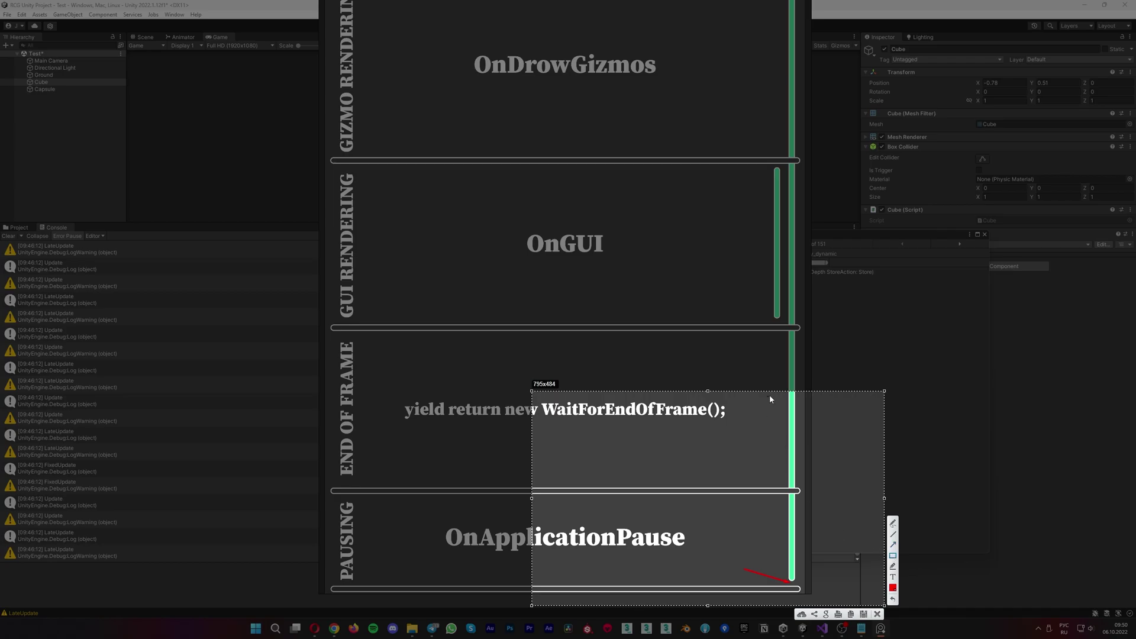
pyautogui.moveTo(783, 351); pyautogui.dragTo(801, 586)
pyautogui.press('Escape')
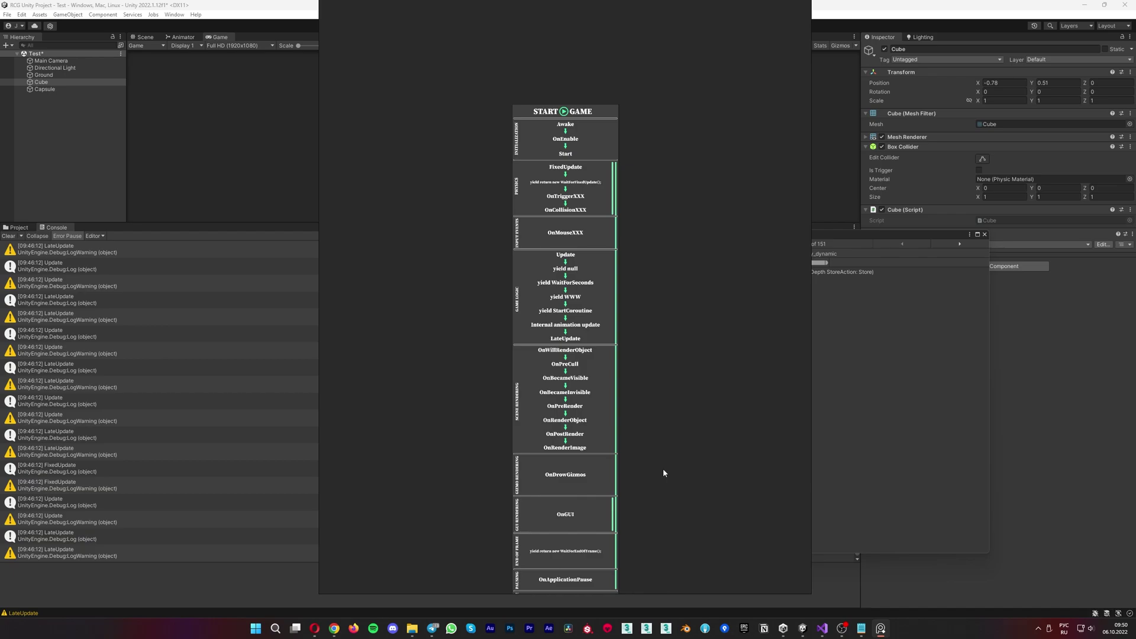
# - Zoom the lifecycle diagram in on the OnDrawGizmos through OnApplicationPause stages
pyautogui.scroll(5, 595, 501)
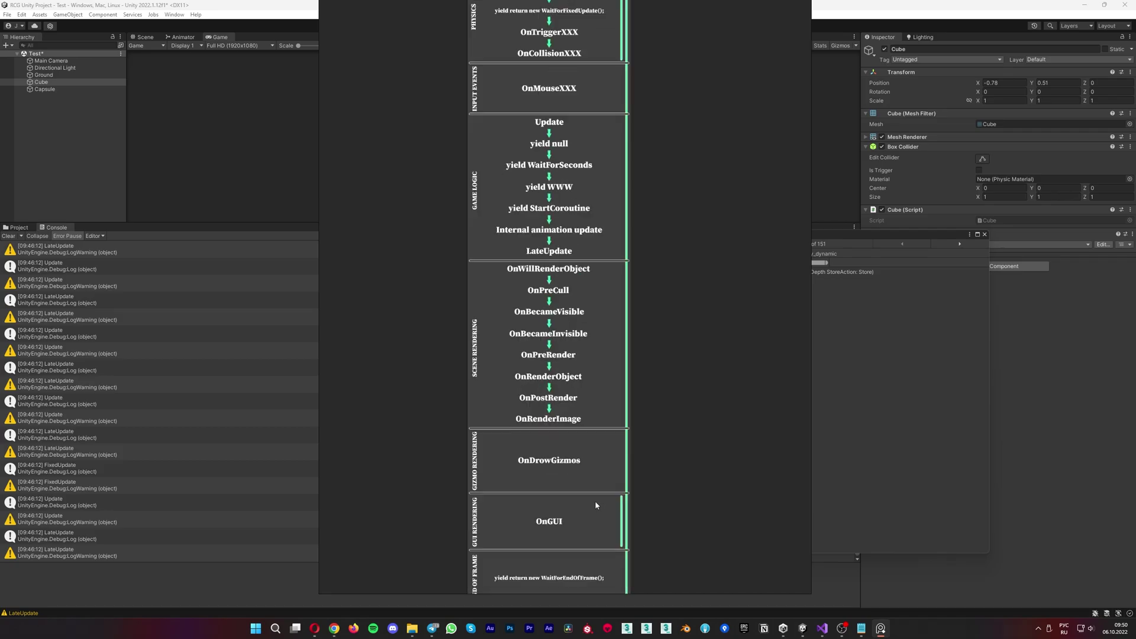
pyautogui.scroll(2, 632, 489)
pyautogui.scroll(-3, 635, 488)
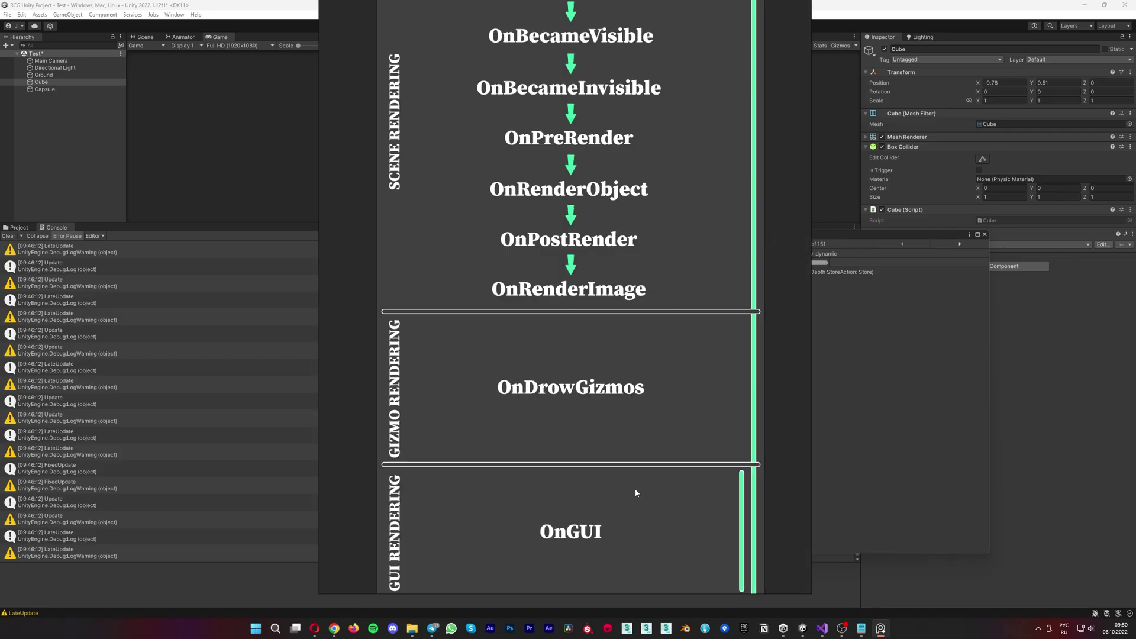
pyautogui.scroll(1, 621, 496)
pyautogui.scroll(1, 632, 458)
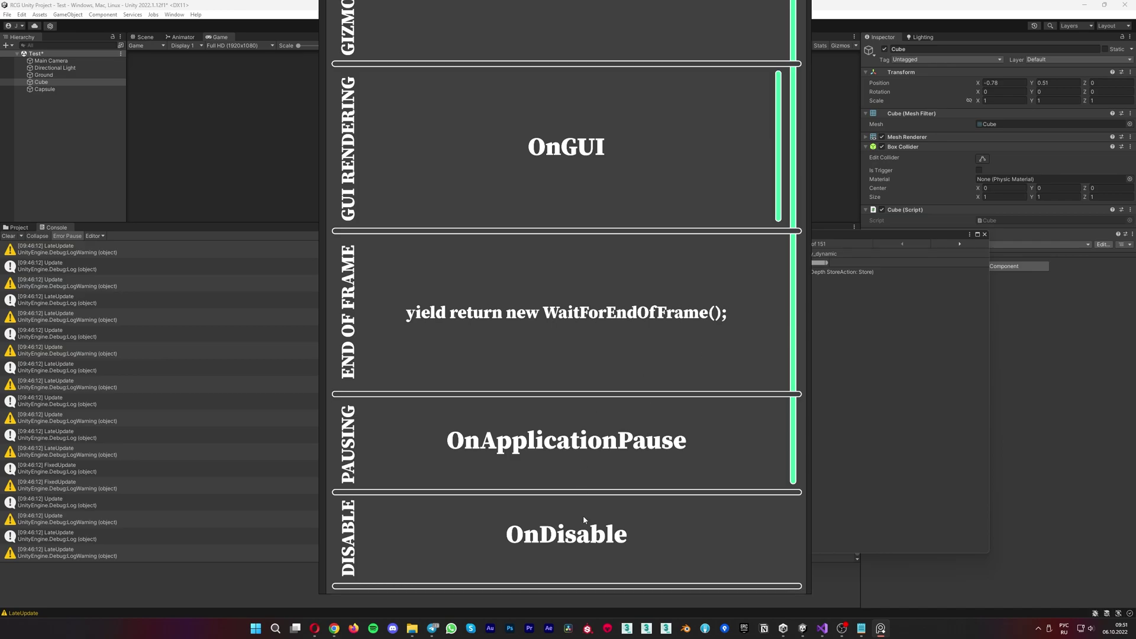
# - Pan the lifecycle diagram up to show OnApplicationQuit below OnDisable
pyautogui.moveTo(584, 516); pyautogui.dragTo(584, 464)
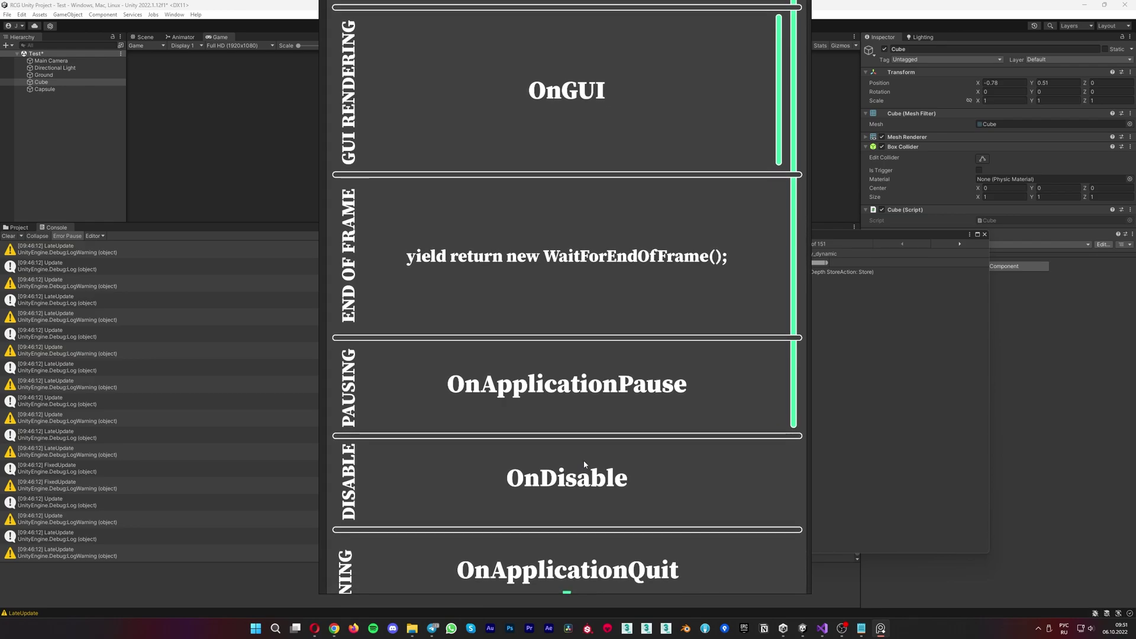